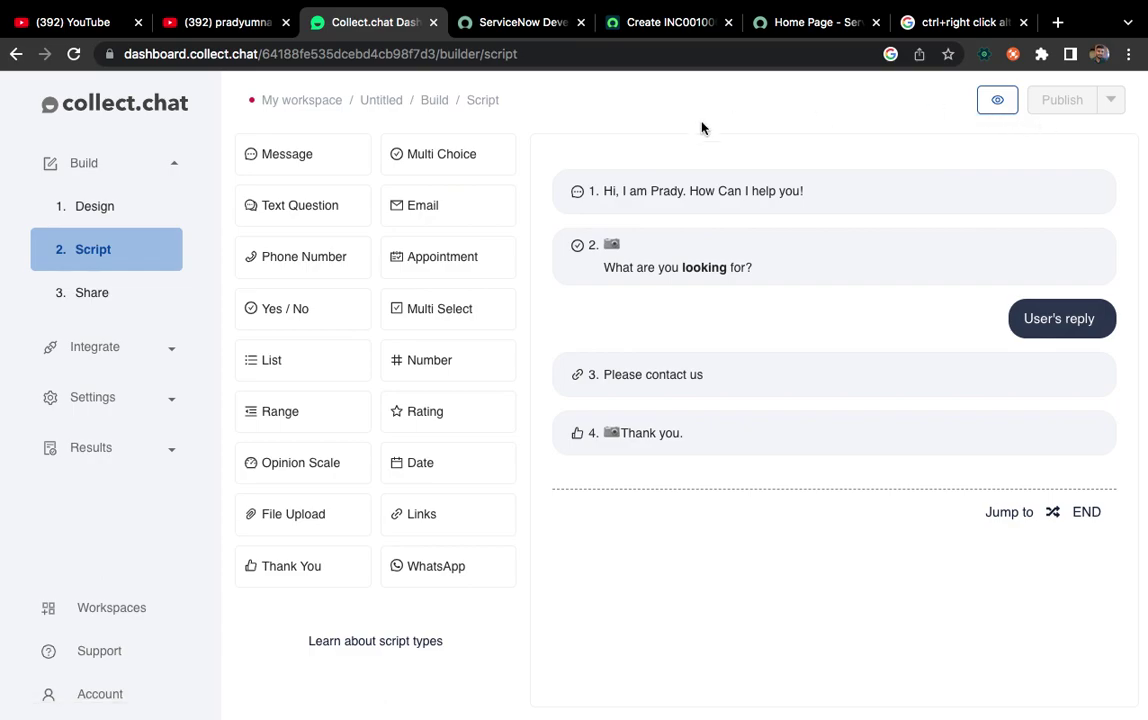
Step: Look over the Collect.chat bot's design settings and conversation script
click(87, 218)
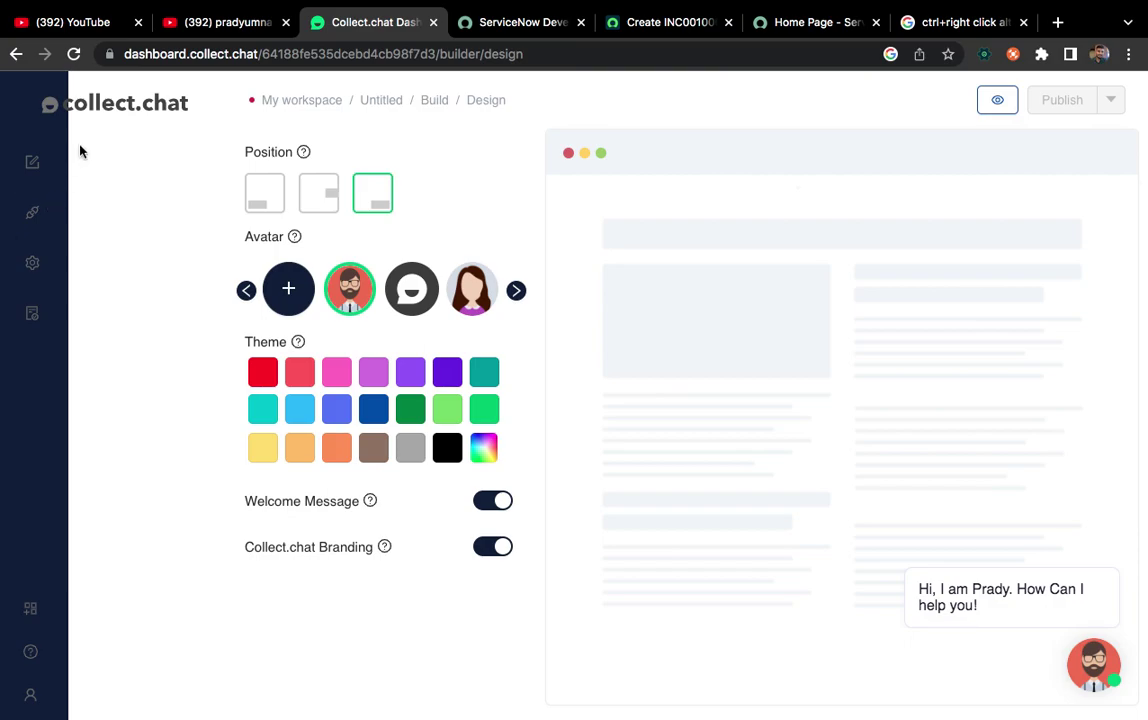
mouse_move(197, 120)
click(110, 250)
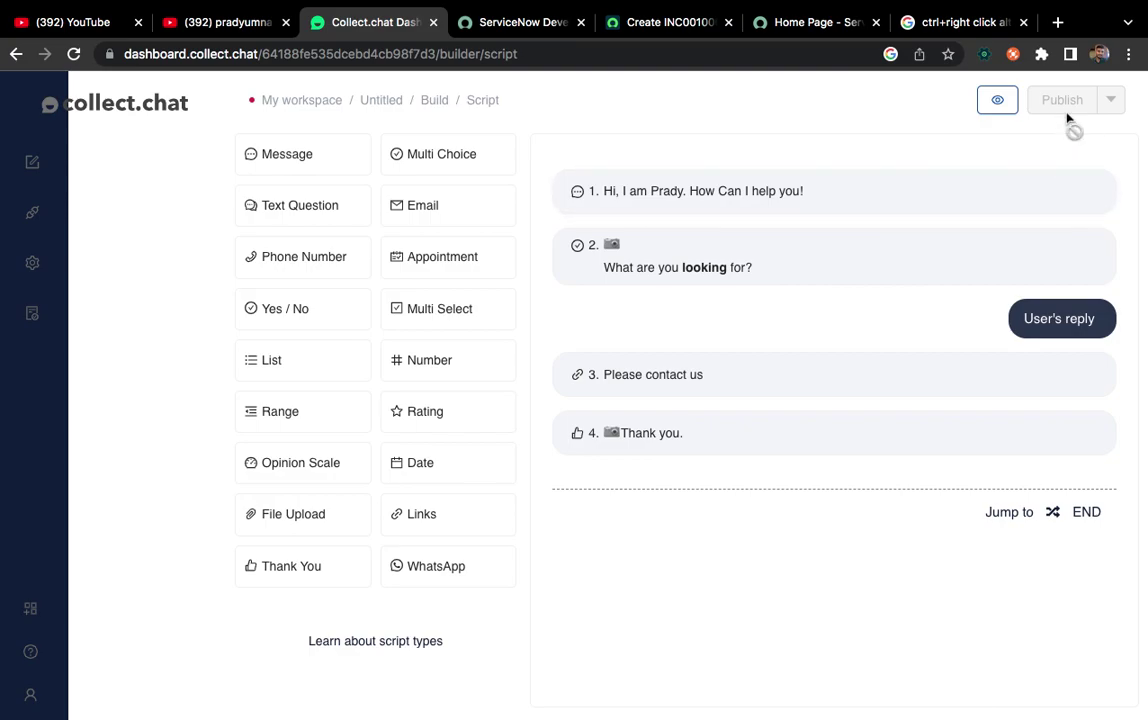
mouse_move(36, 269)
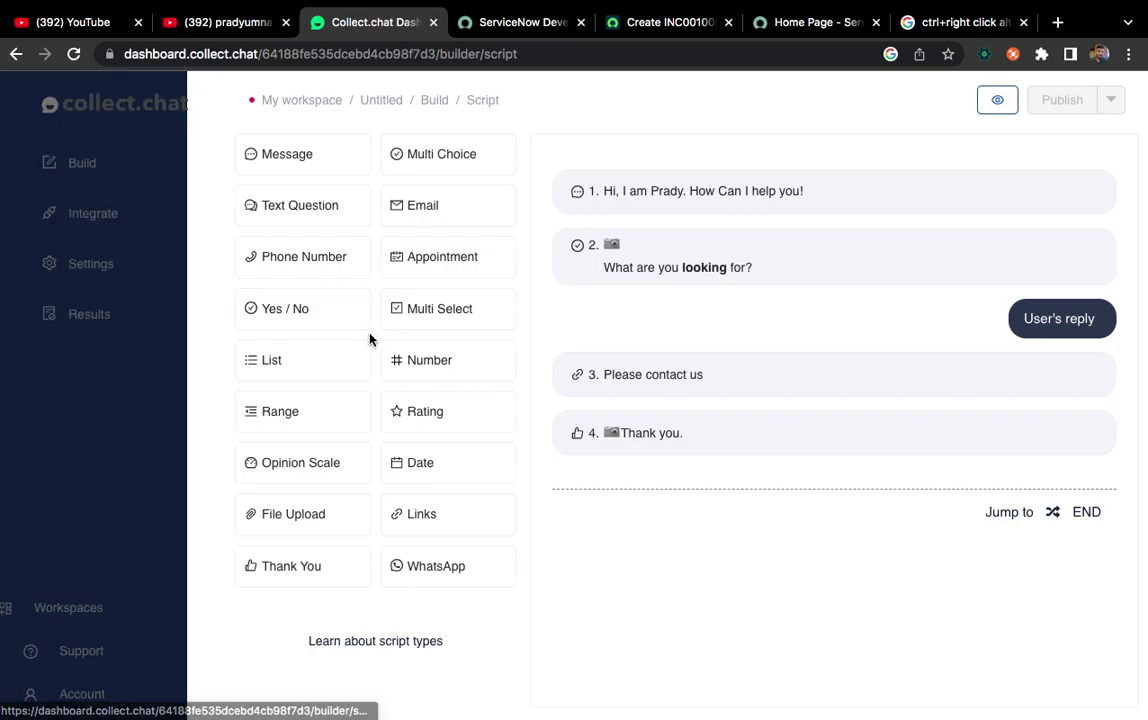
mouse_move(45, 304)
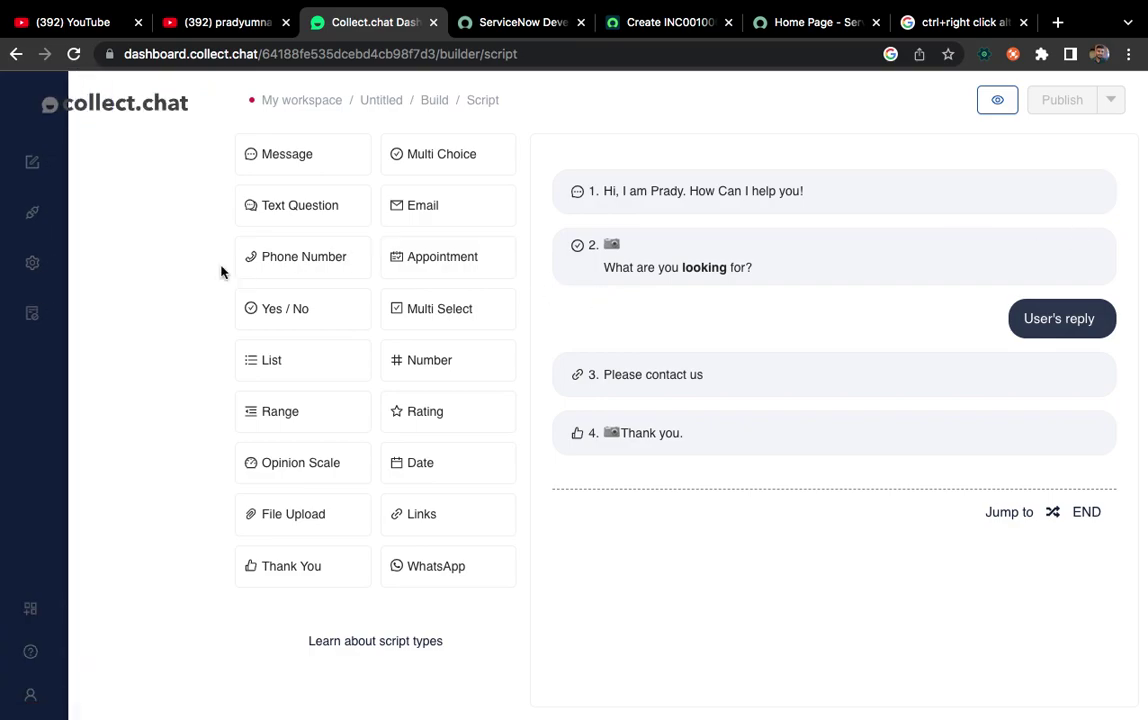
Step: Copy the embed script under Share > Add to Website, then bring up the portal home page tab
click(89, 296)
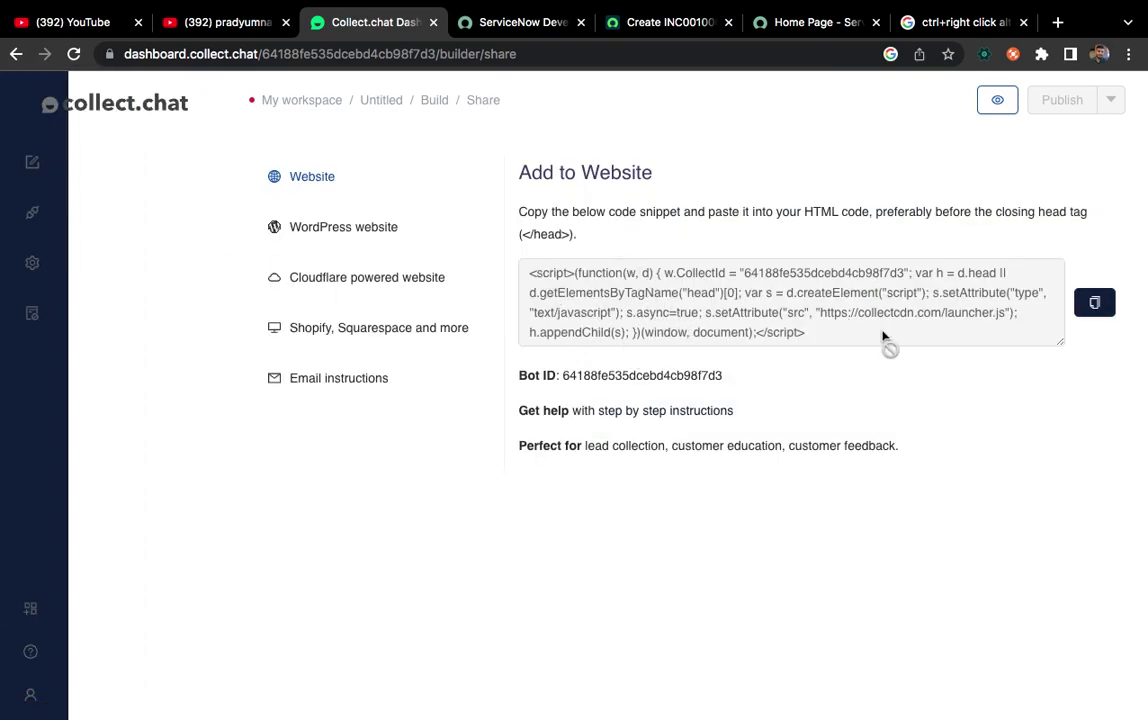
click(528, 274)
drag(528, 274, 805, 335)
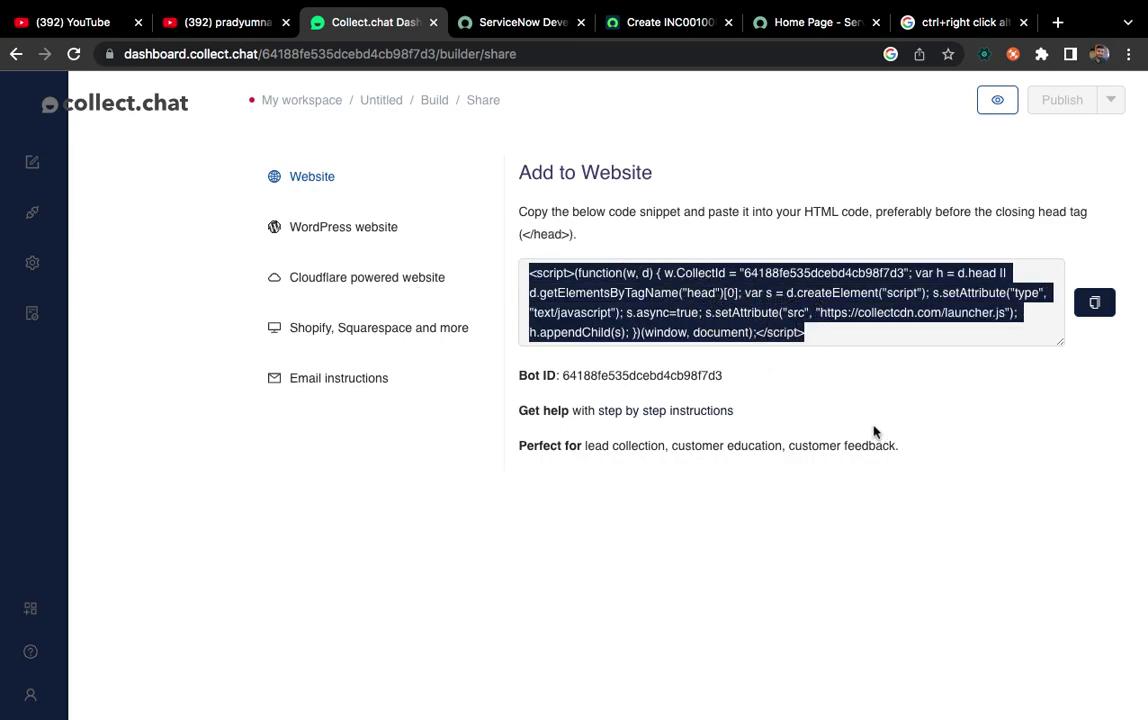
click(1095, 302)
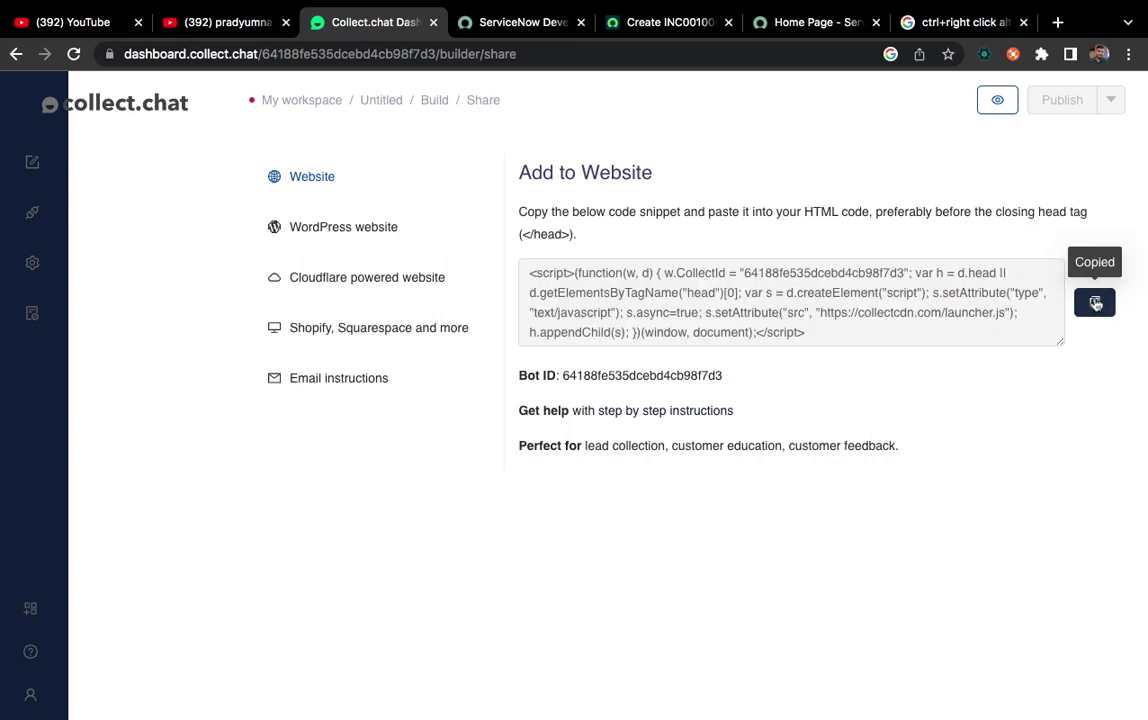
click(780, 22)
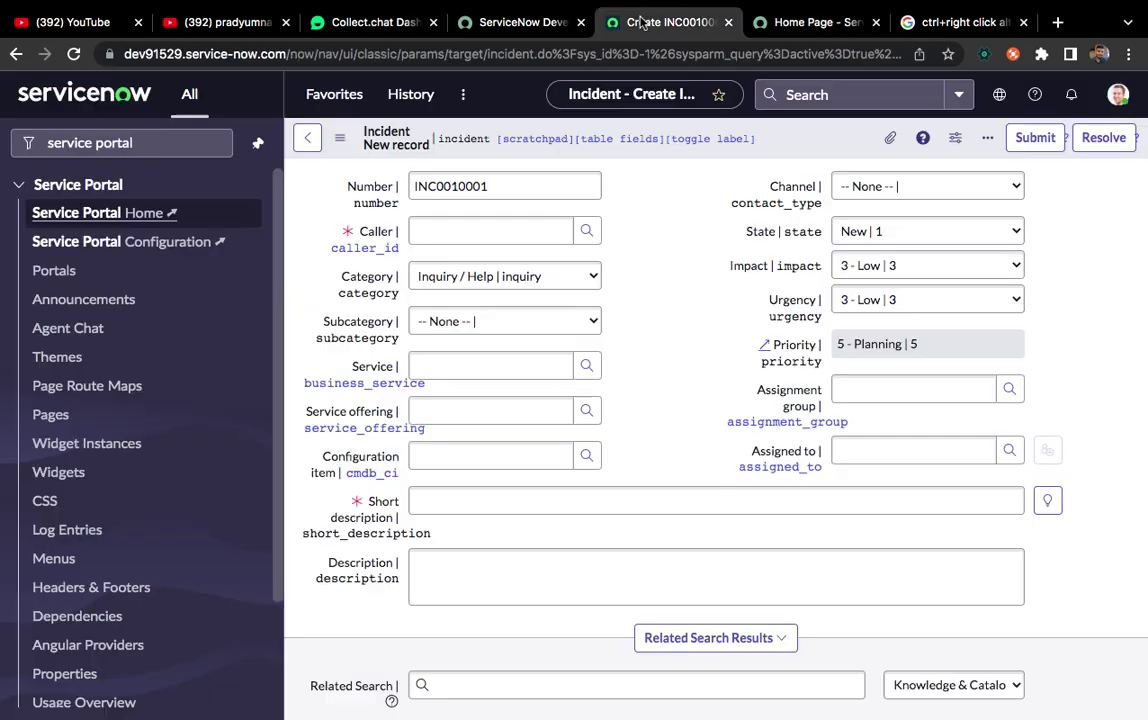
Step: Filter the navigator by 'service portal' and open Service Portal > Widgets
click(620, 22)
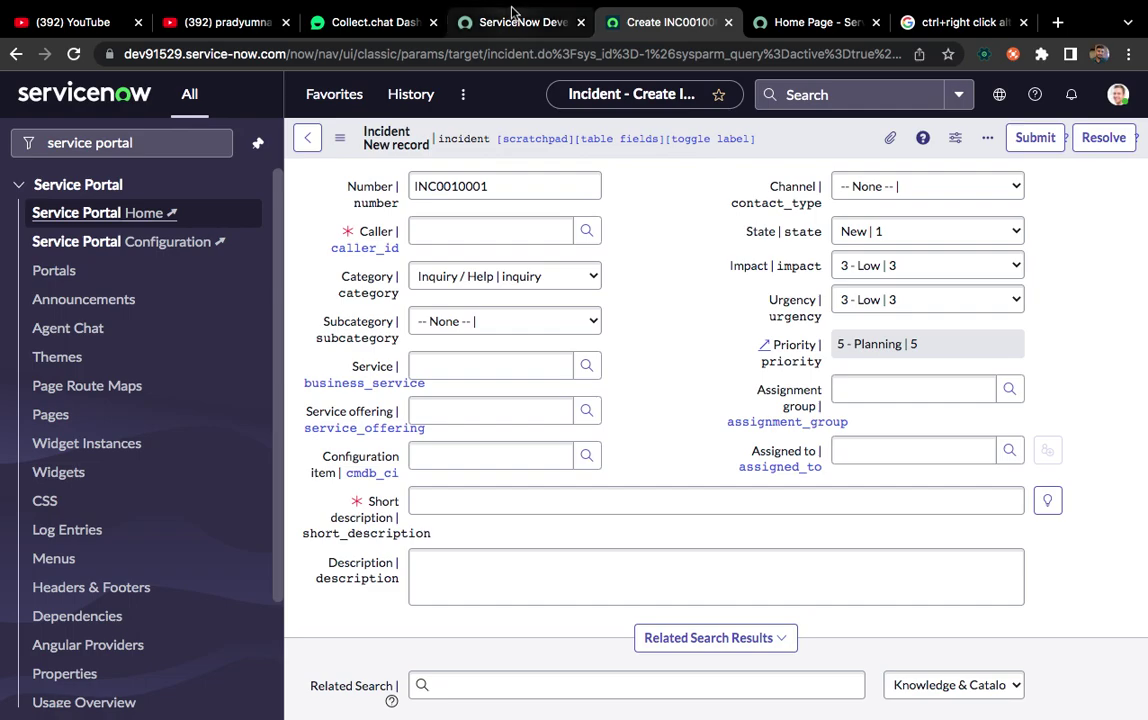
click(185, 145)
key(BackSpace)
key(BackSpace)
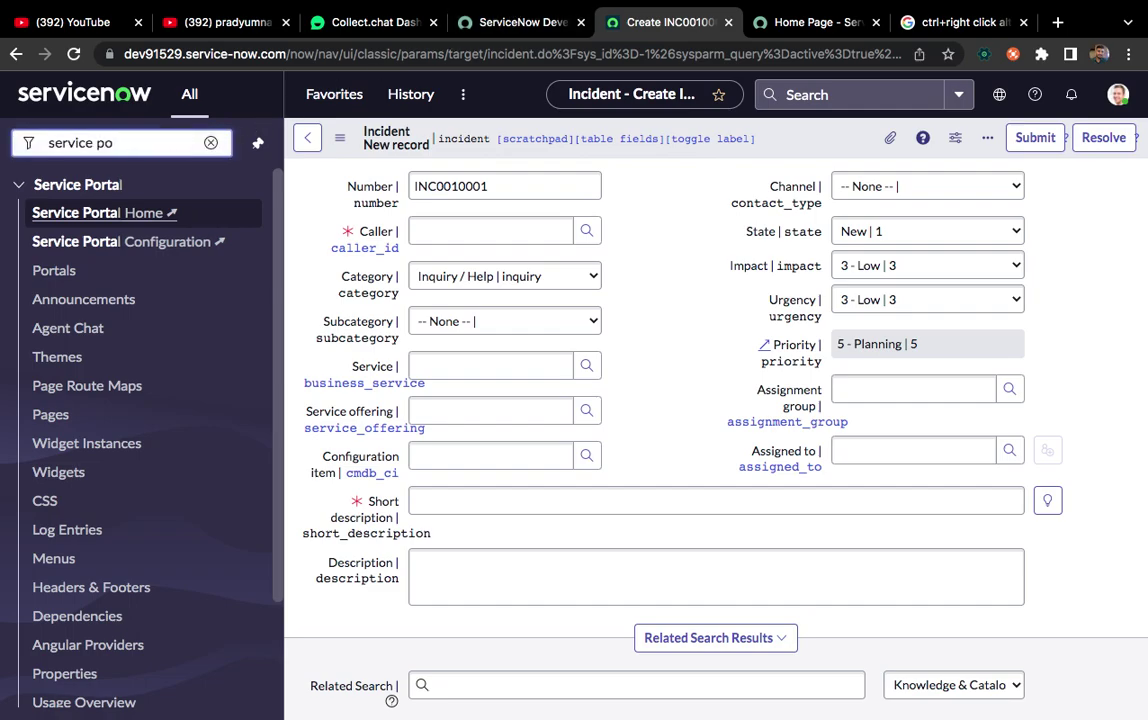
key(BackSpace)
key(BackSpace)
key(BackSpace)
key(BackSpace)
text(ser)
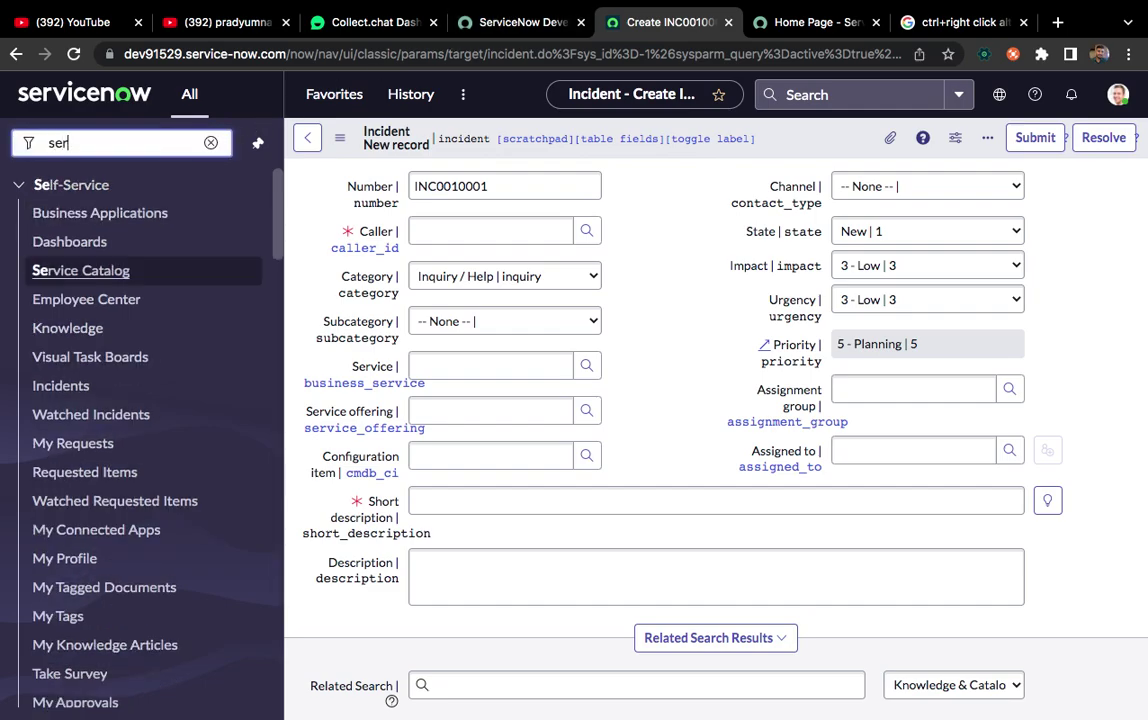
text(vice portal;)
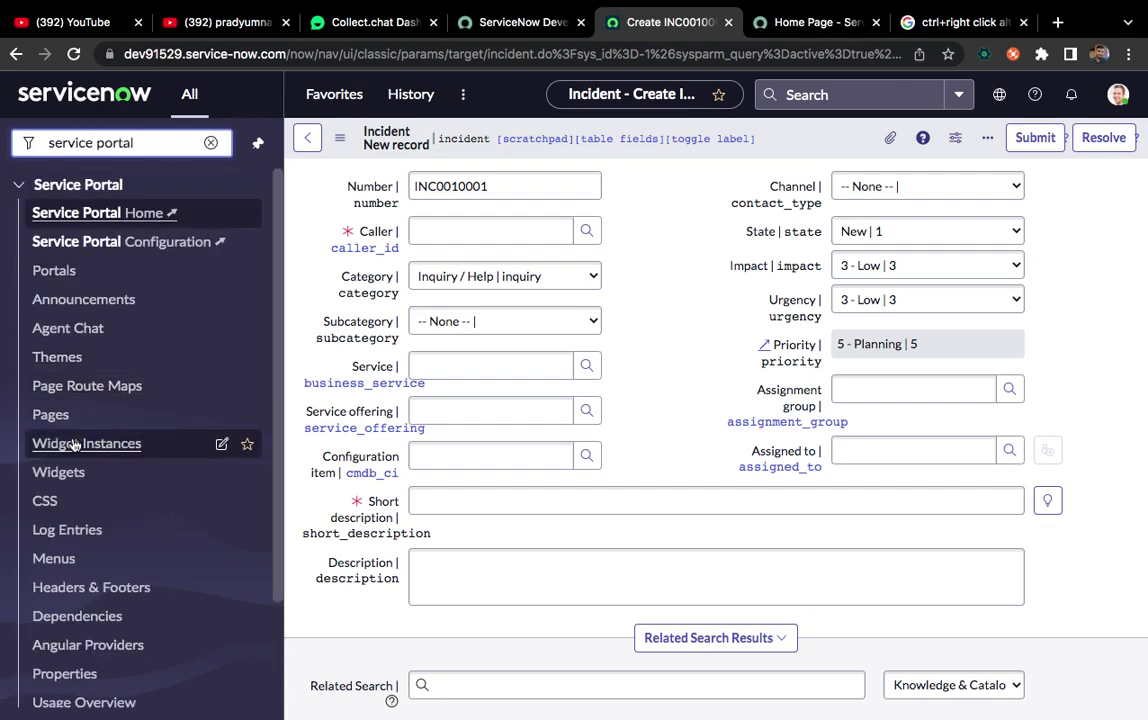
scroll(70, 400, down, 1)
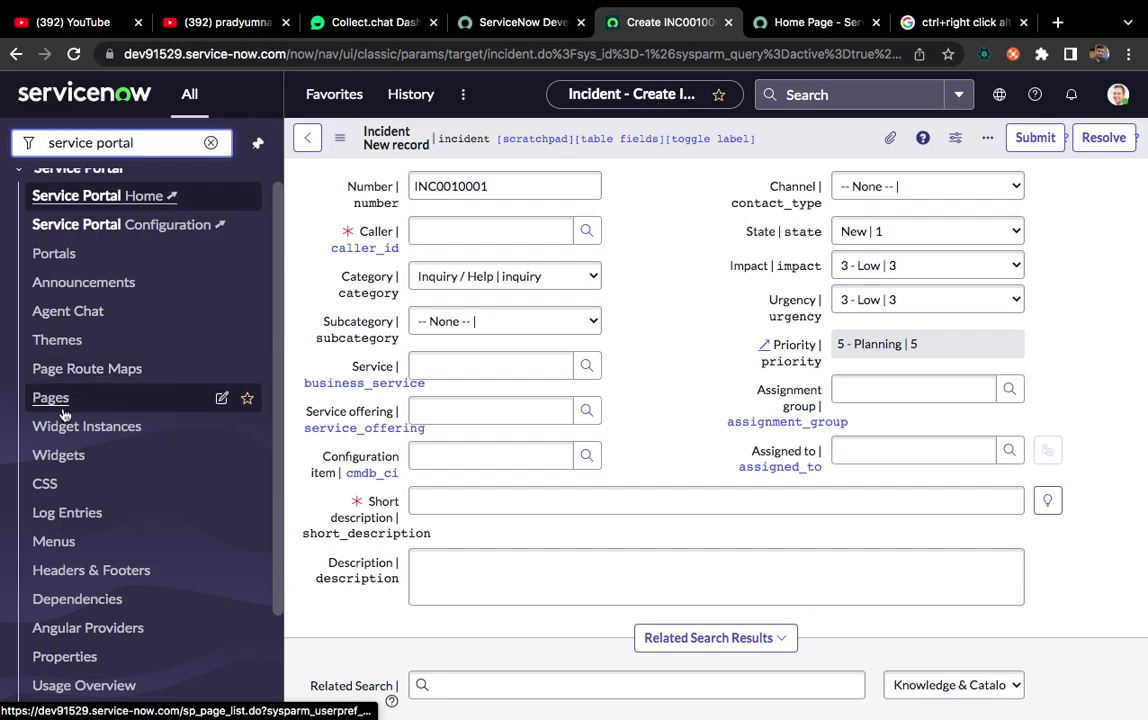
super+click(60, 463)
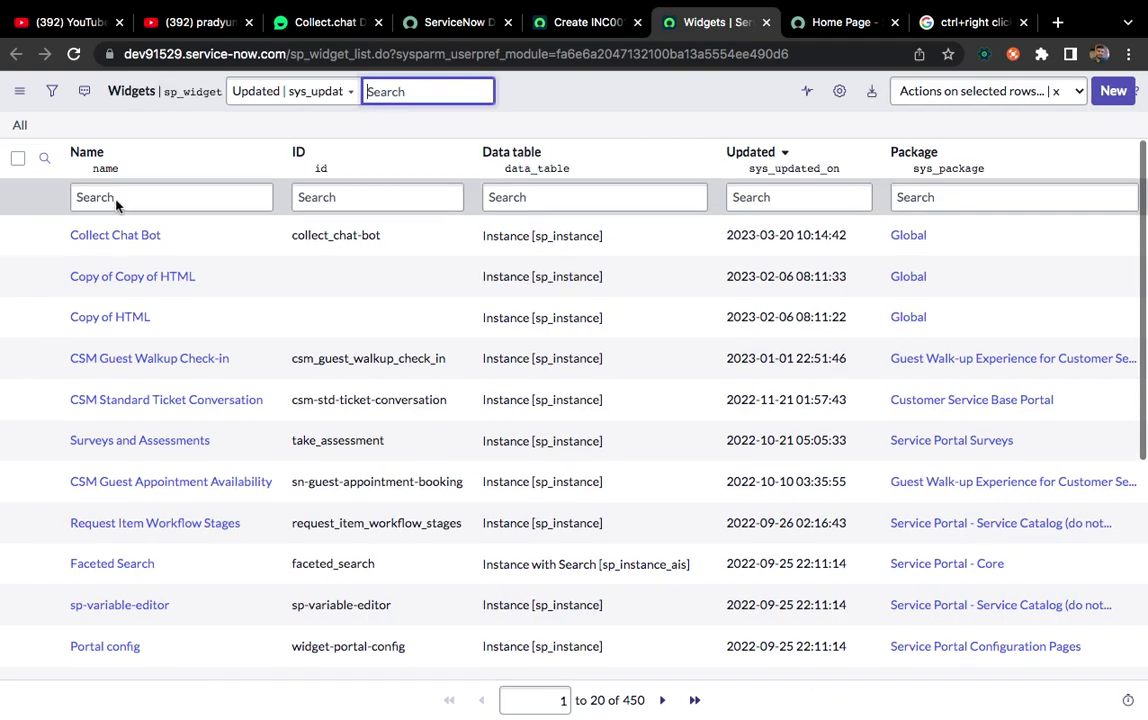
Step: Open the Collect Chat Bot widget record, cross-checking it against the Collect.chat embed code and portal tabs
click(120, 236)
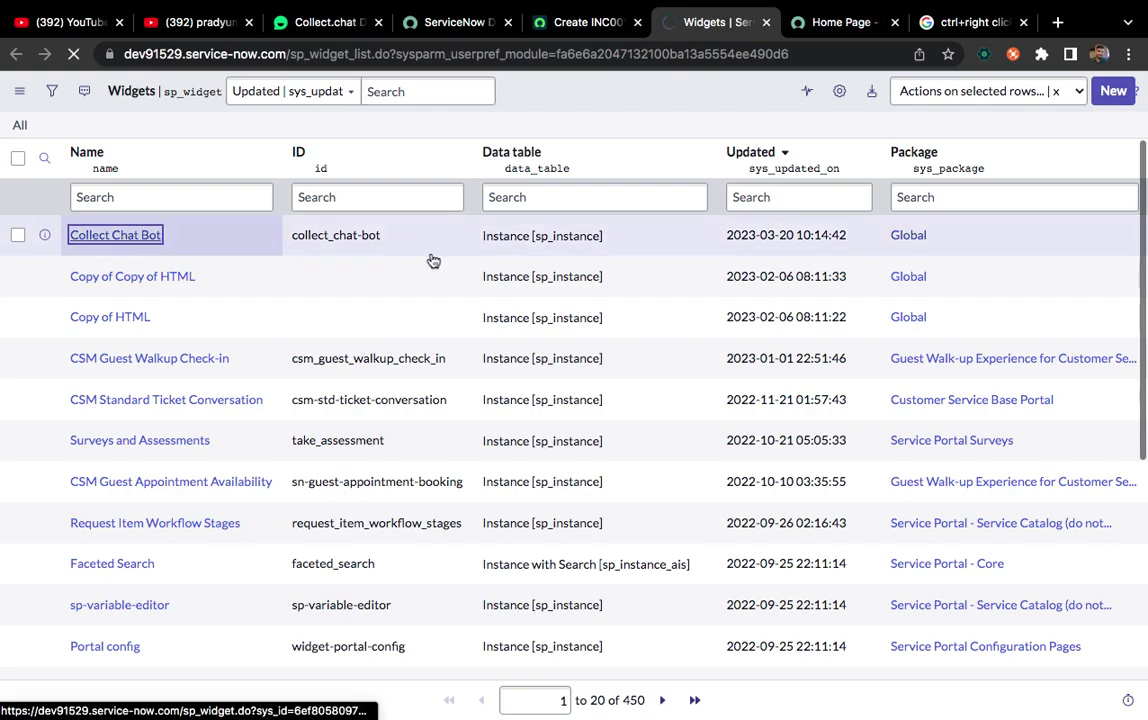
click(334, 28)
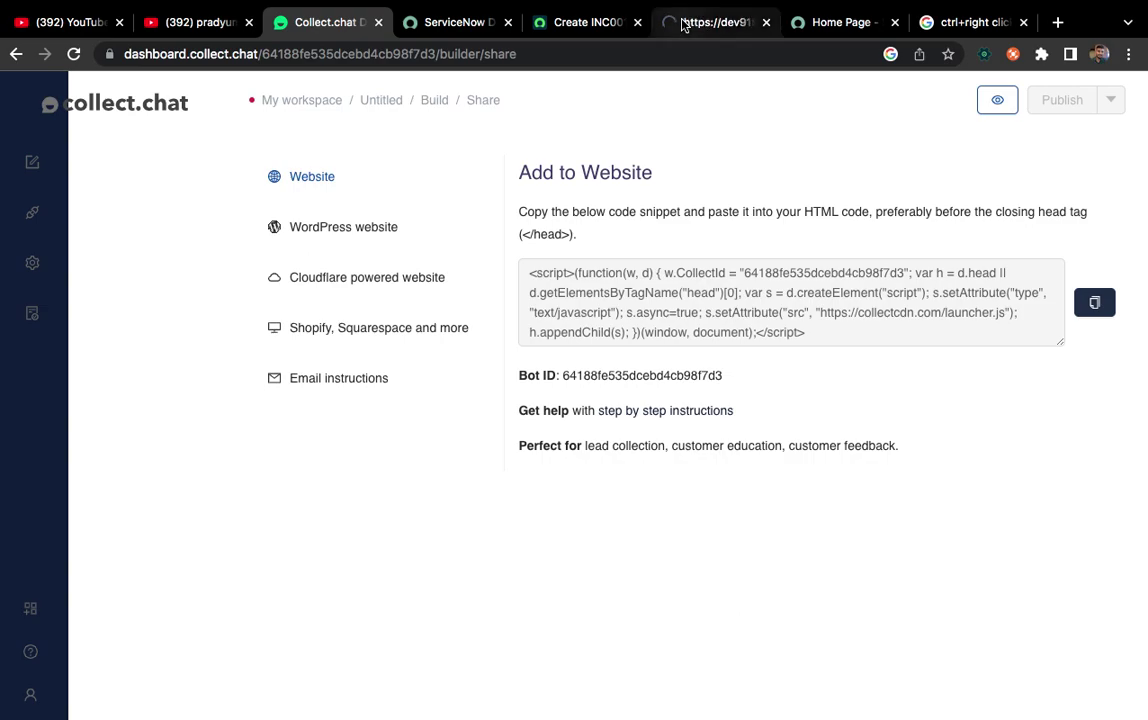
click(712, 22)
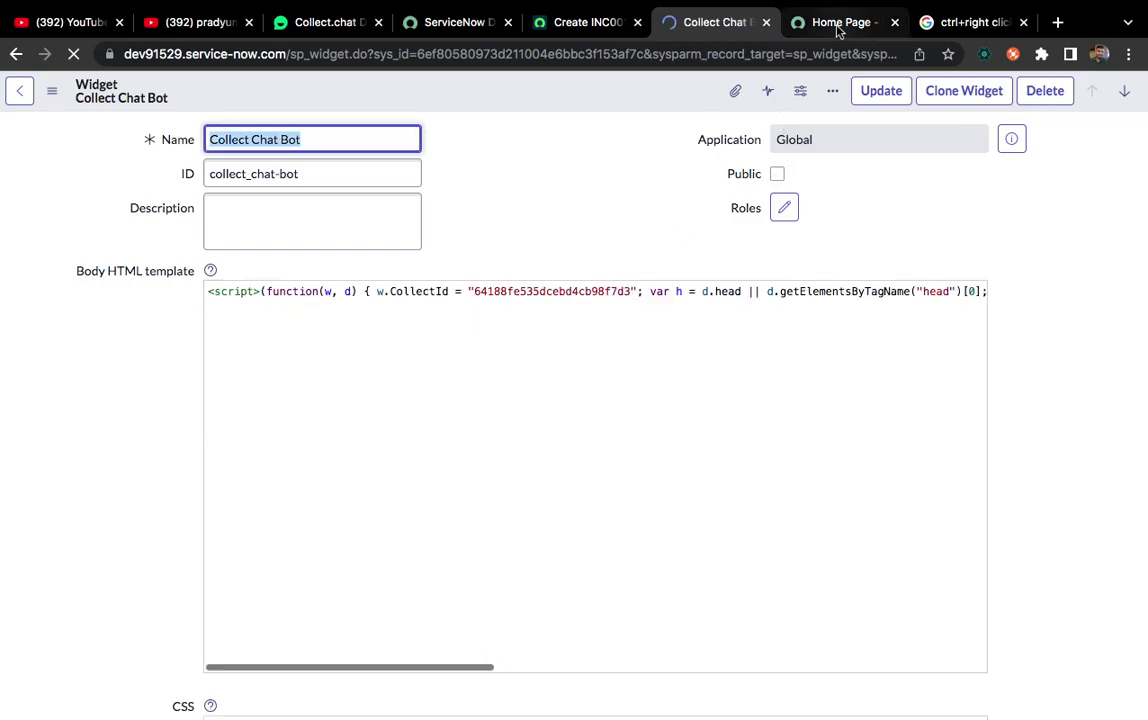
click(449, 25)
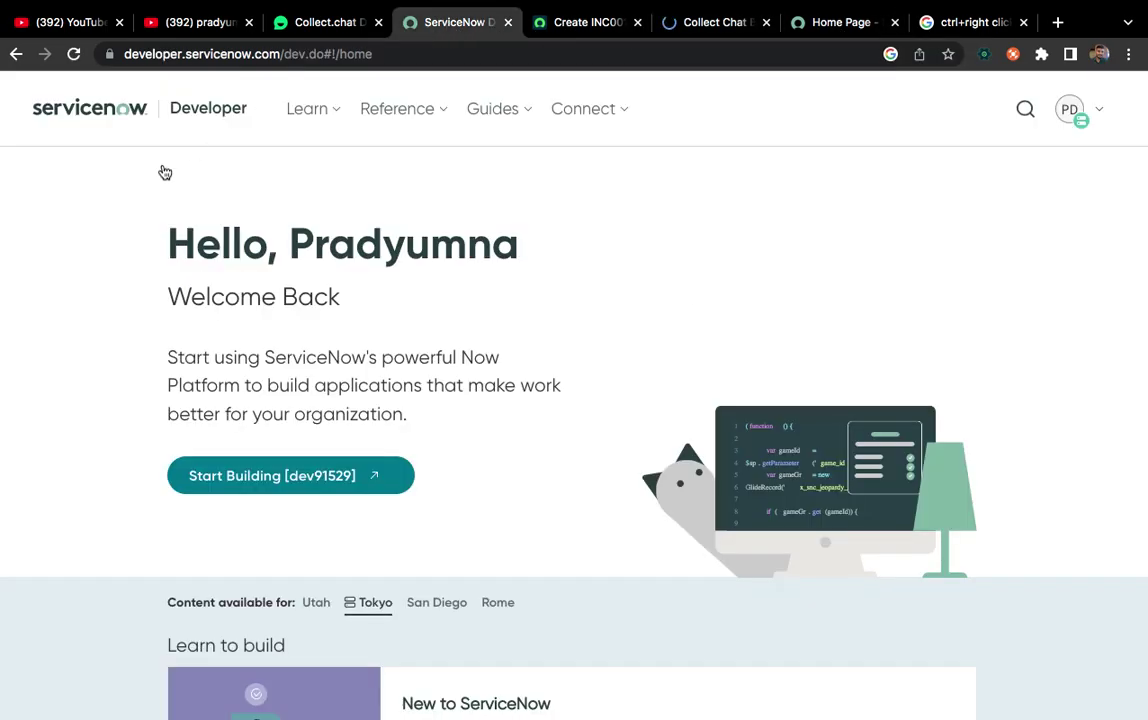
click(715, 24)
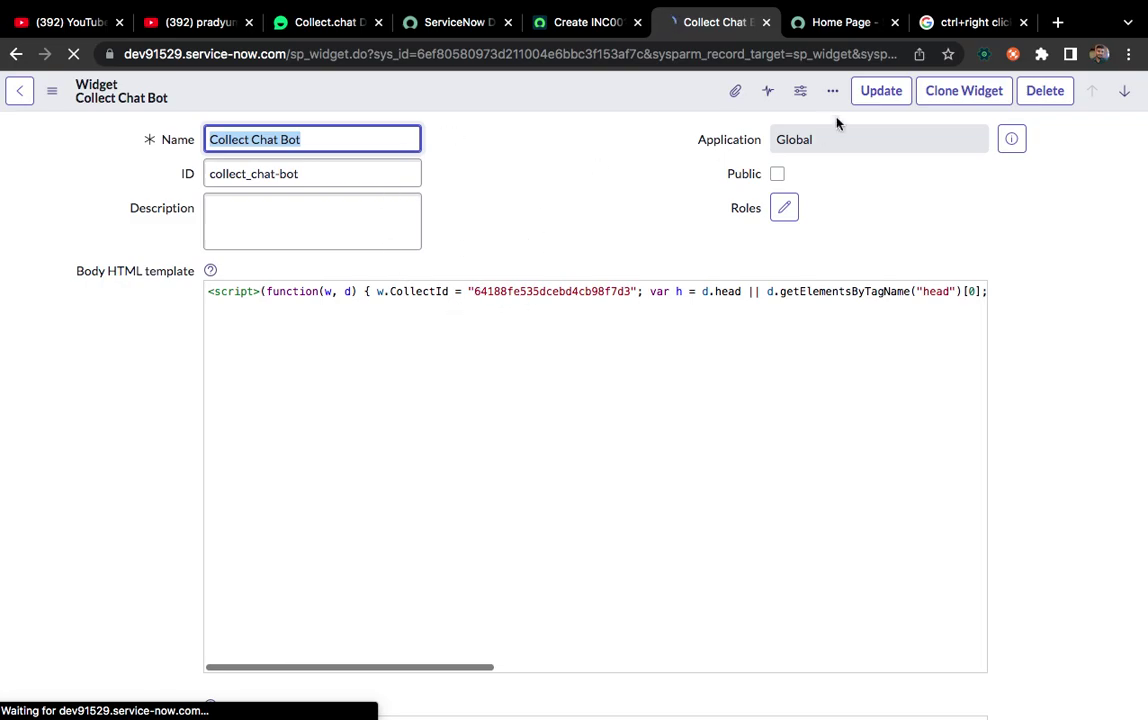
click(832, 20)
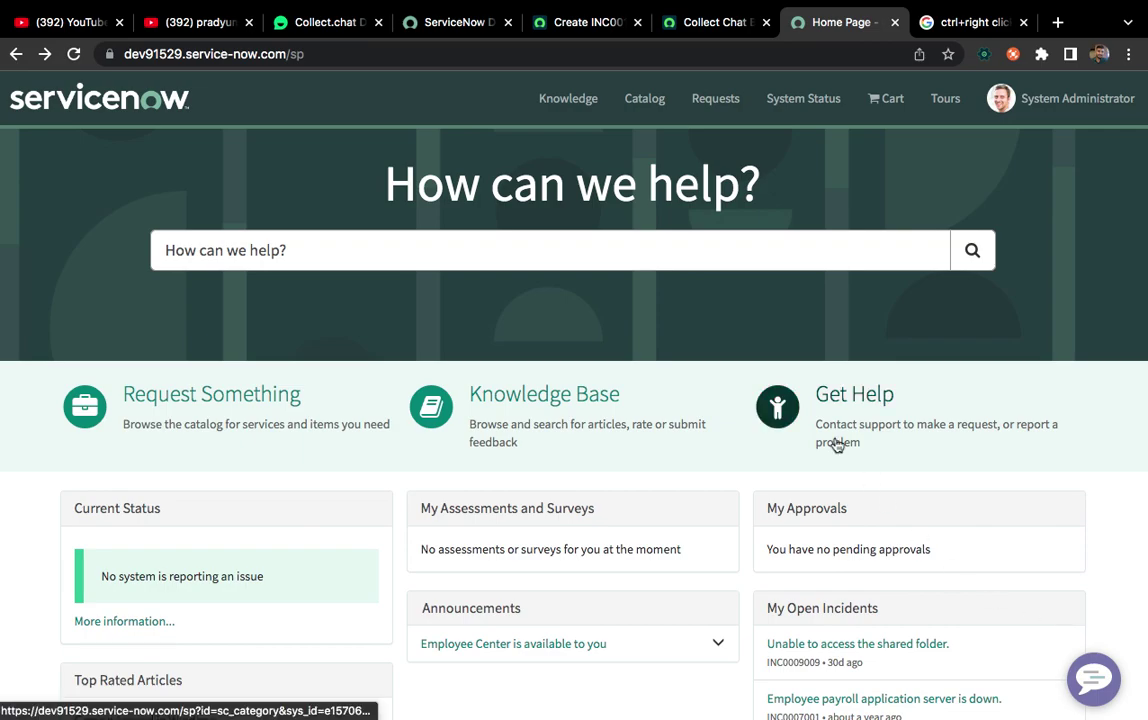
click(566, 22)
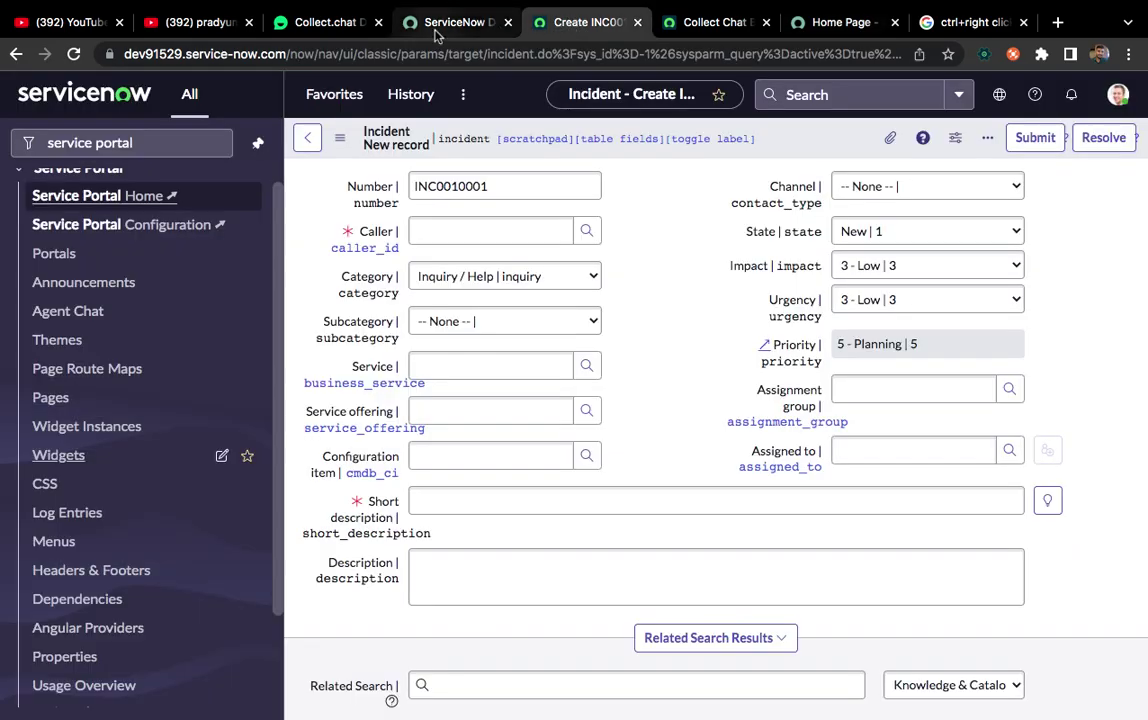
click(460, 25)
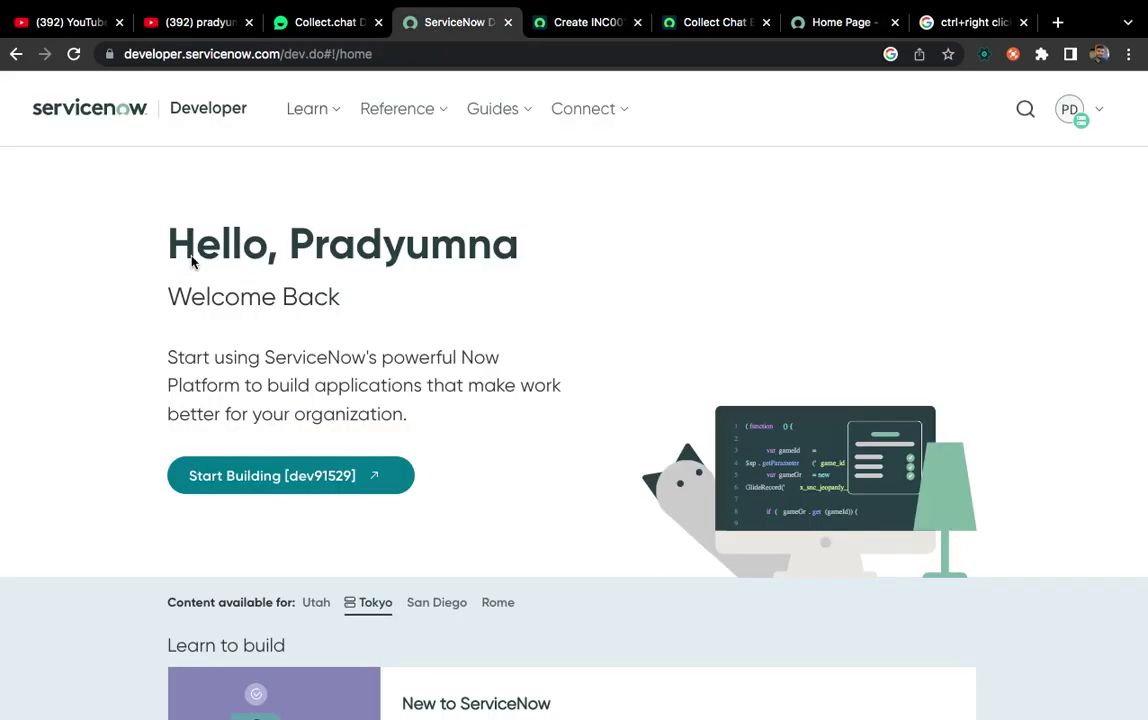
click(676, 25)
click(843, 24)
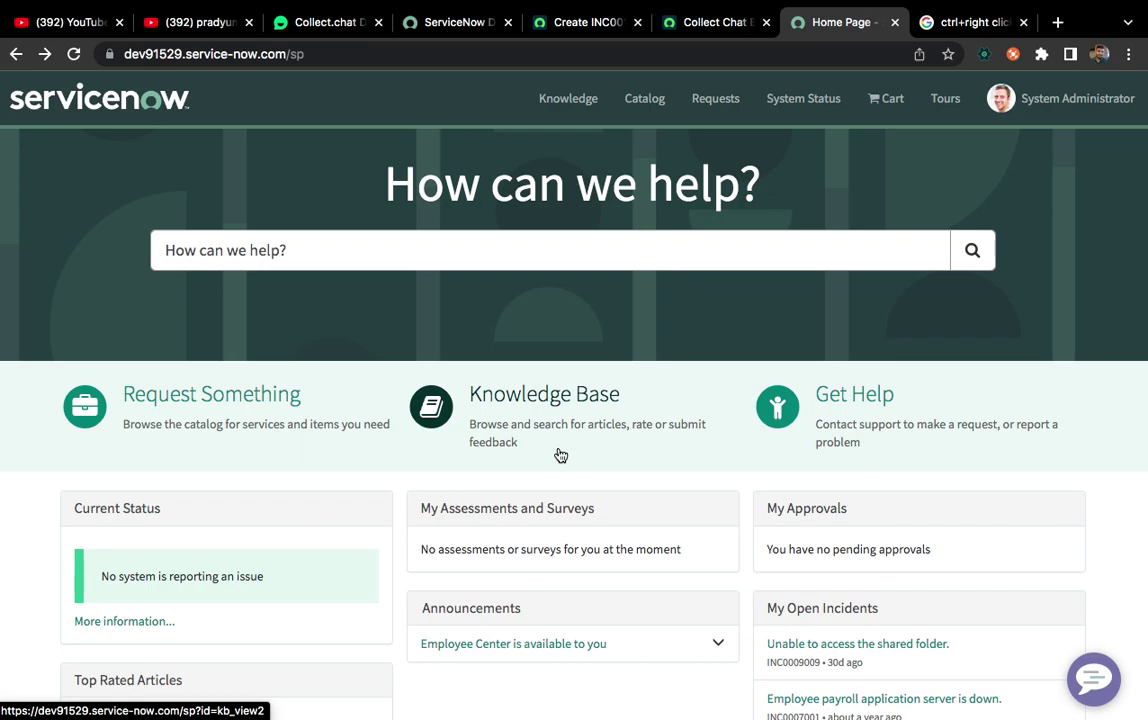
click(703, 24)
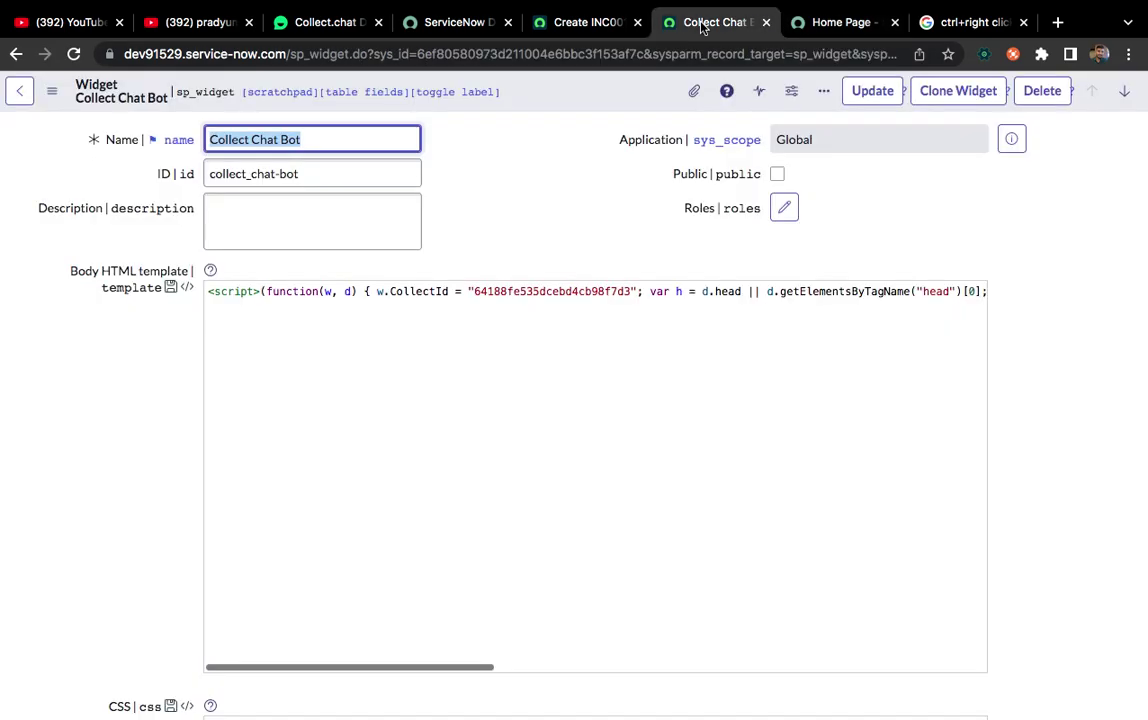
click(574, 21)
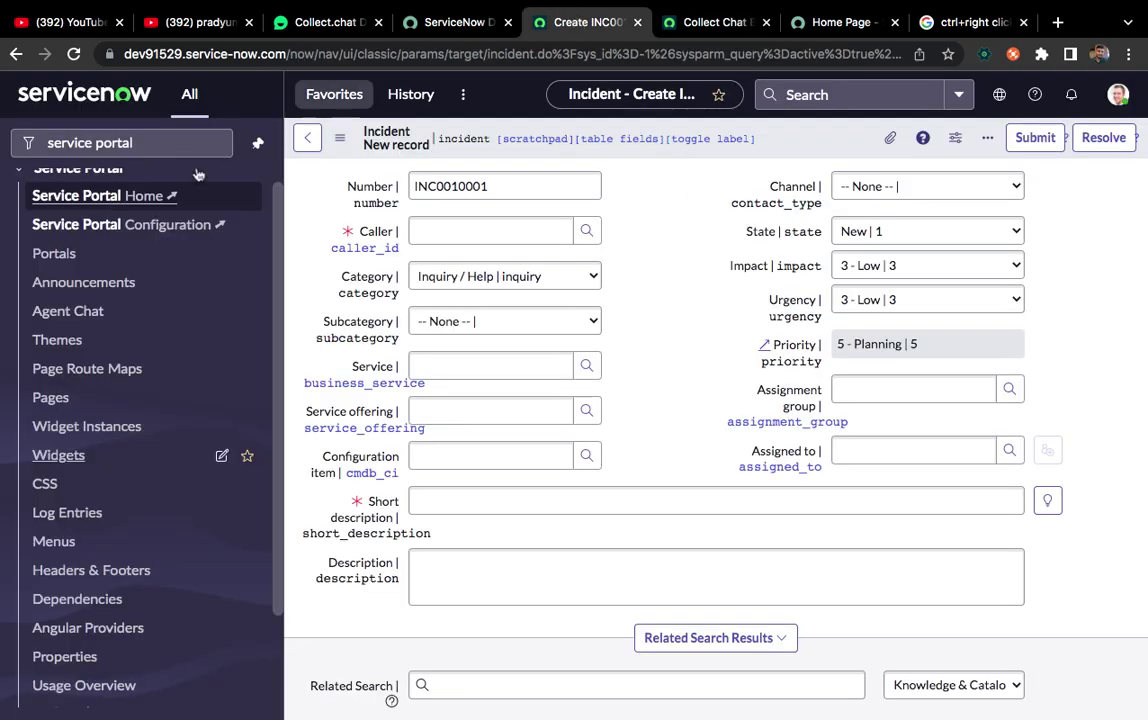
Step: In Service Portal Designer, filter pages by 'ind' and open the Home Page (index)
click(138, 204)
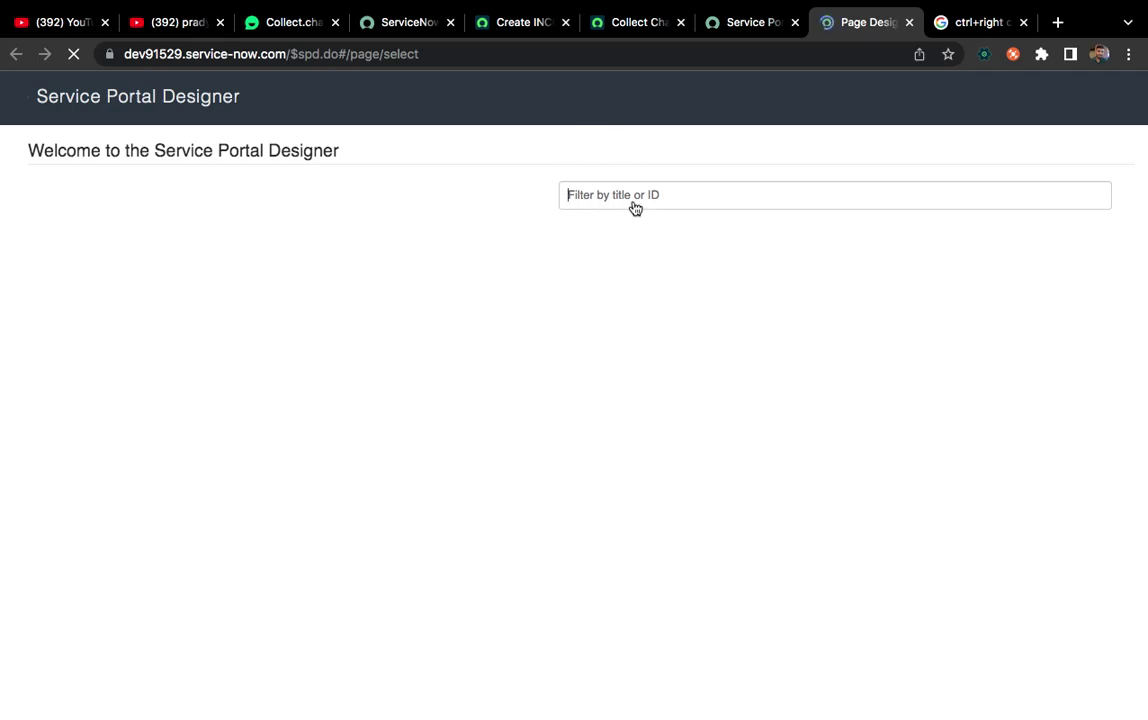
text(in)
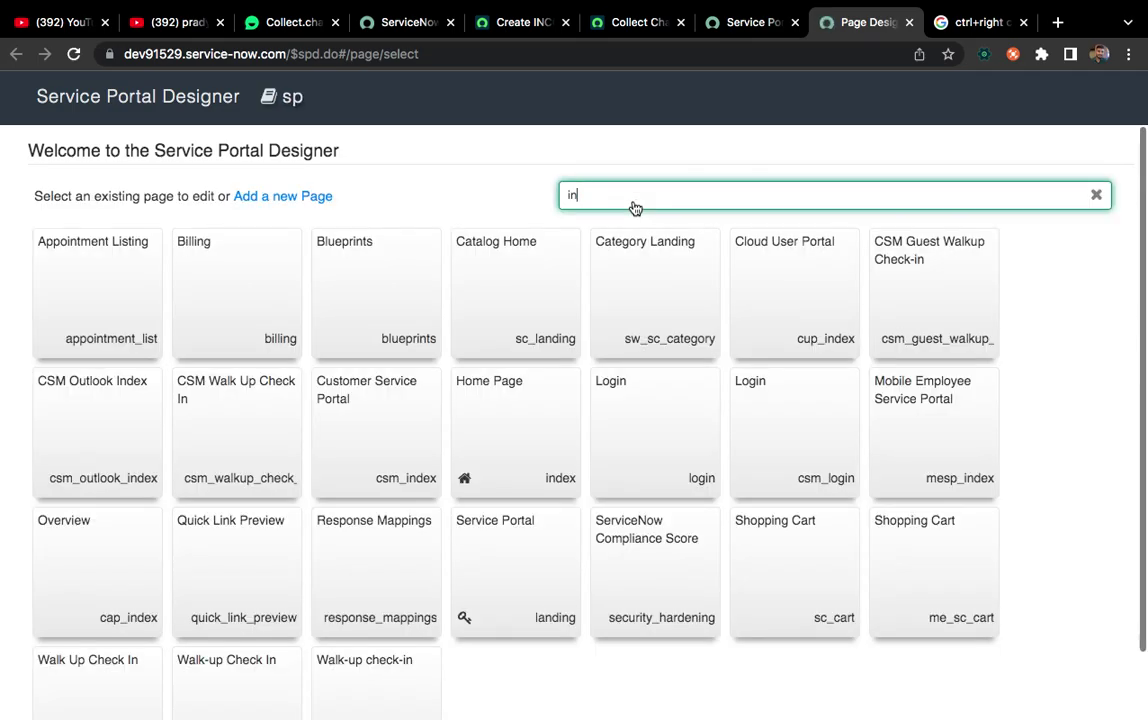
text(dex)
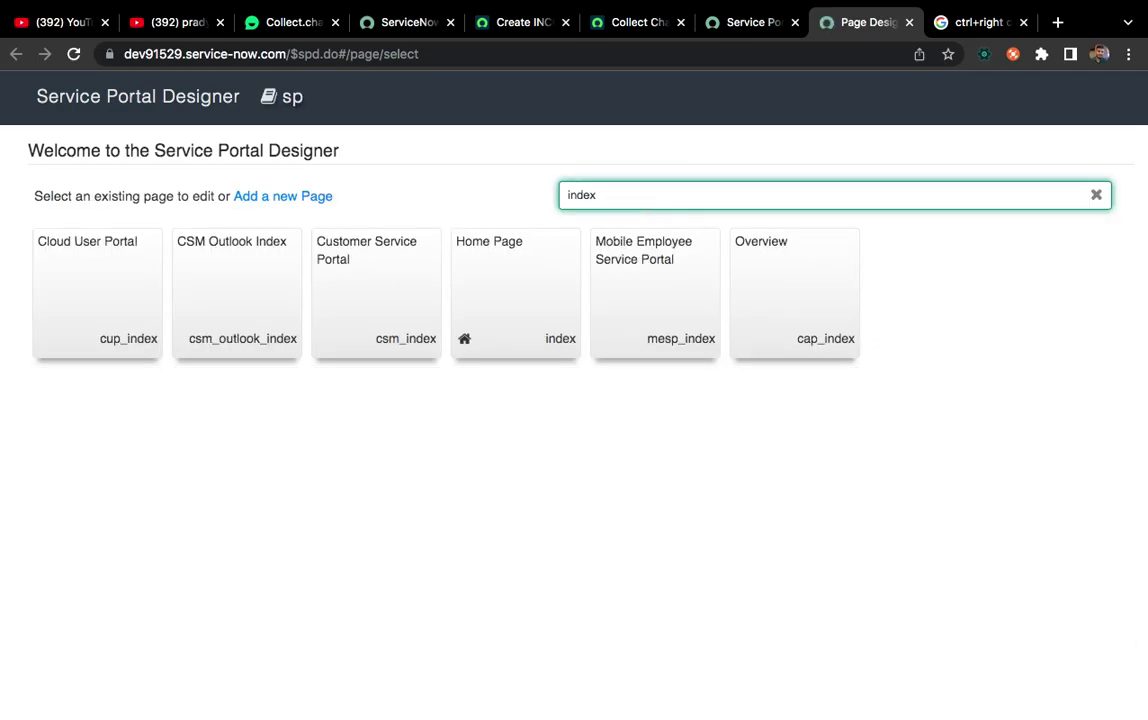
click(507, 301)
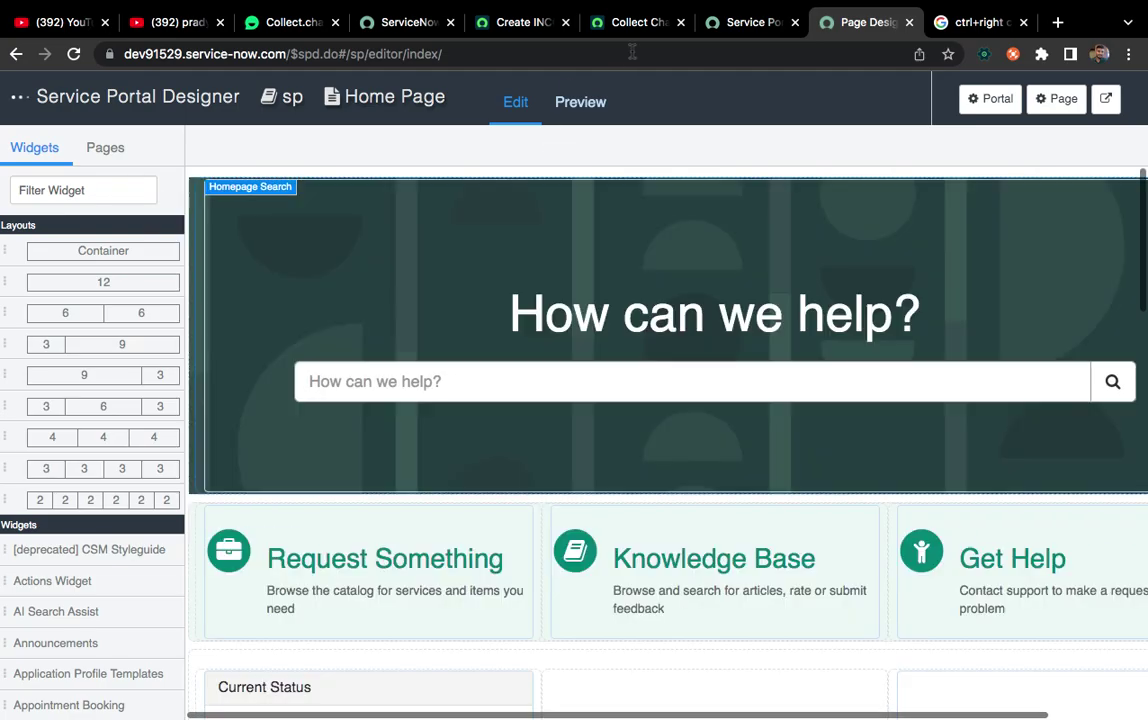
Step: Filter widgets by 'coll' and drop Collect Chat Bot into the empty column beside Quick Links
click(65, 194)
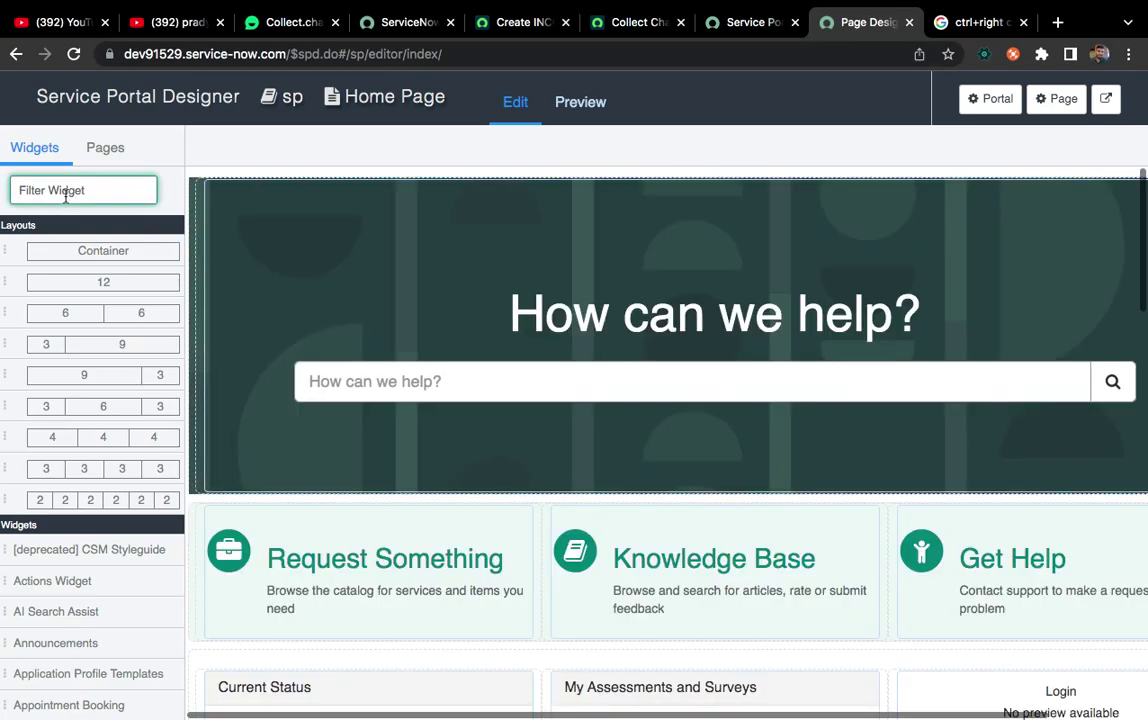
text(coll)
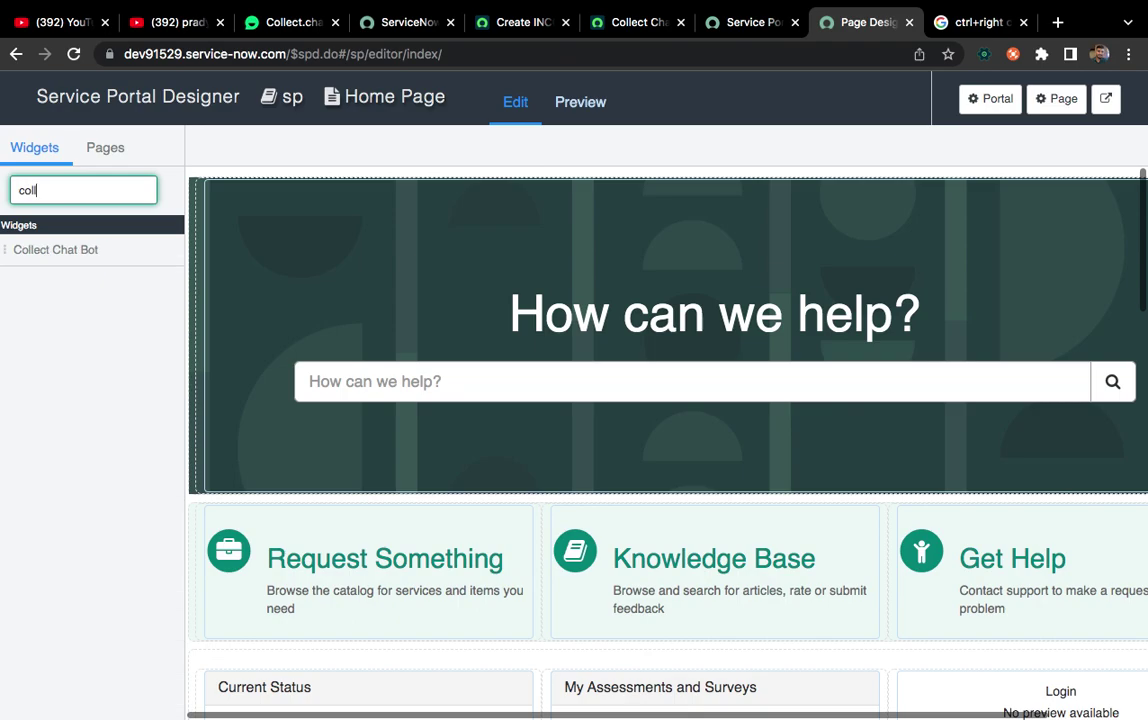
scroll(348, 413, down, 15)
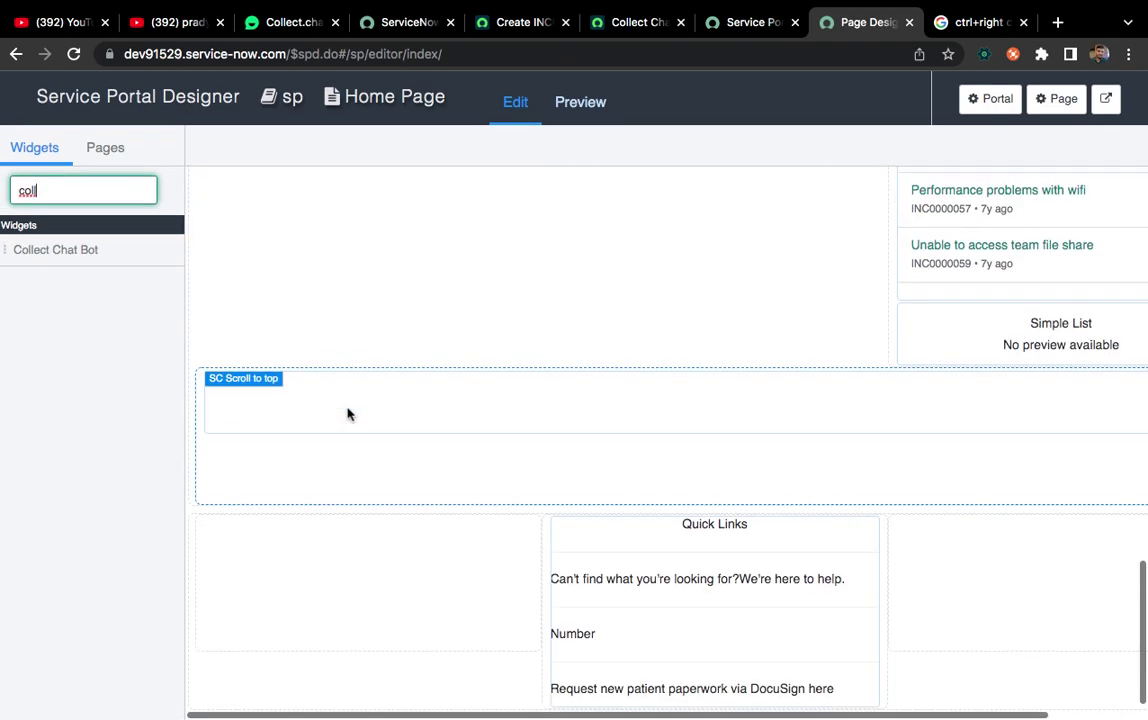
drag(44, 253, 957, 579)
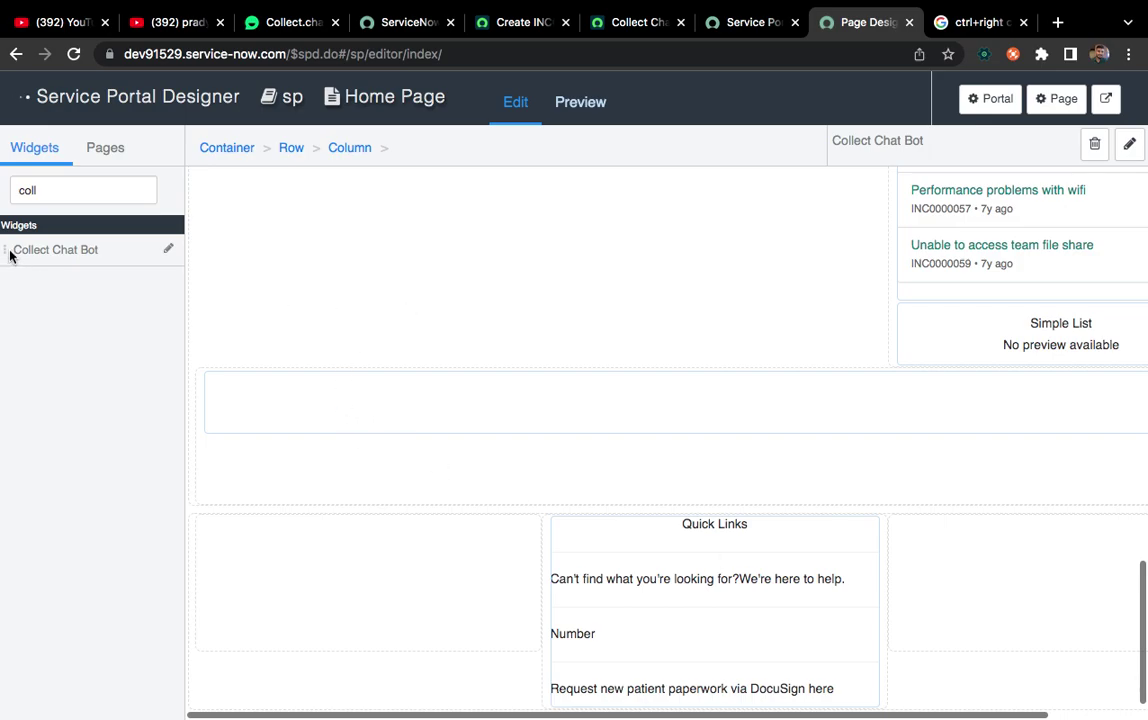
drag(10, 256, 997, 592)
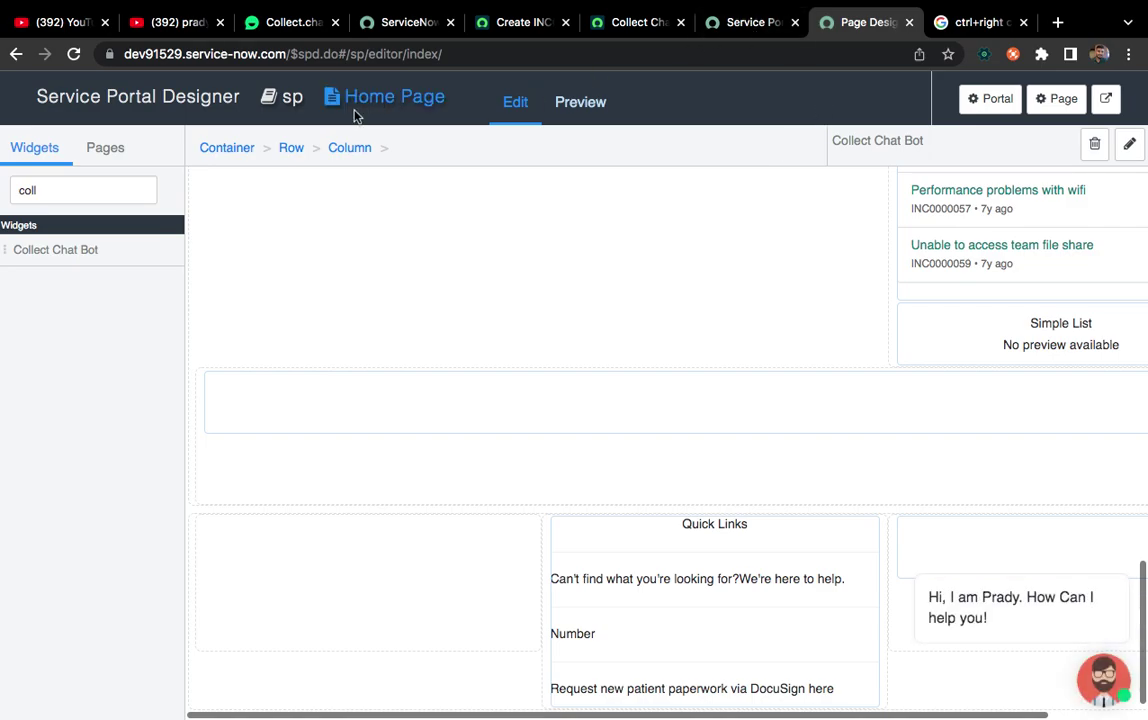
click(717, 22)
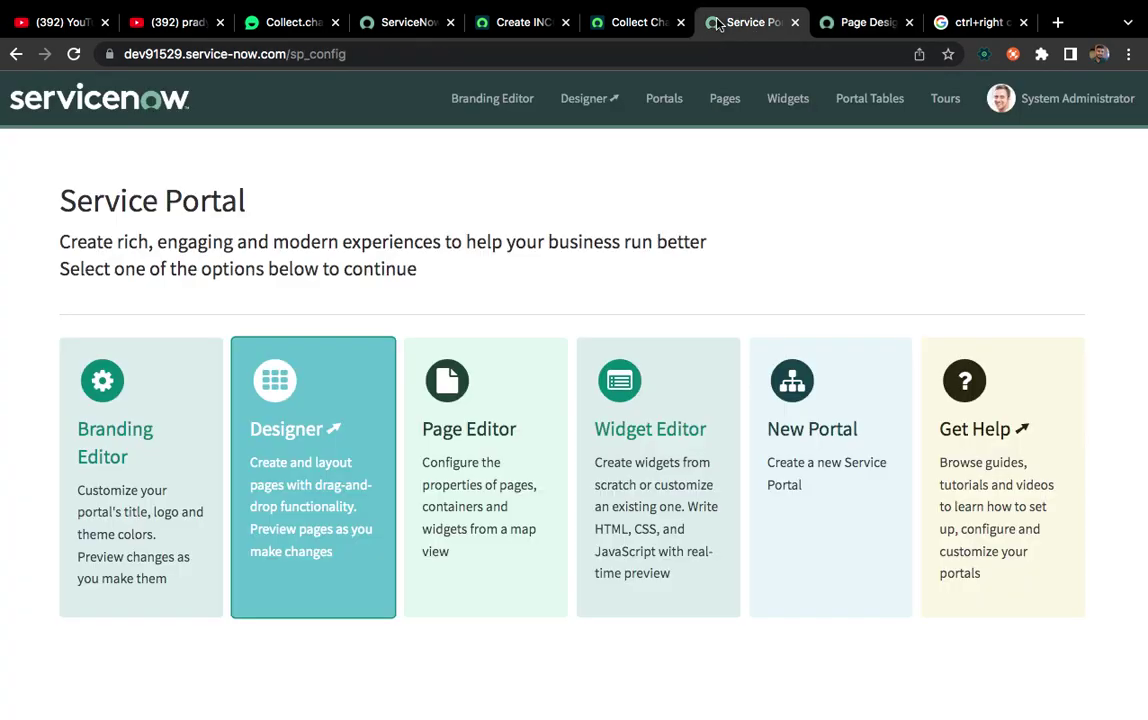
Step: Change the address path from sp_config to sp and reload the portal home through its logo
drag(291, 54, 390, 83)
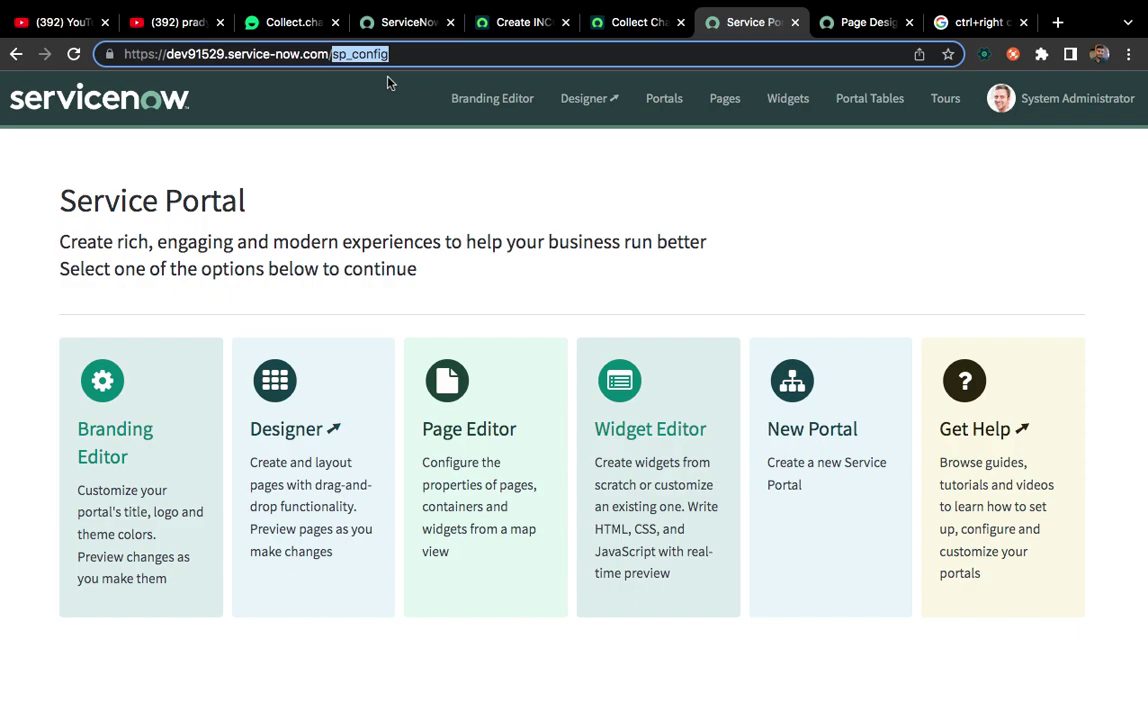
text(sp)
key(Return)
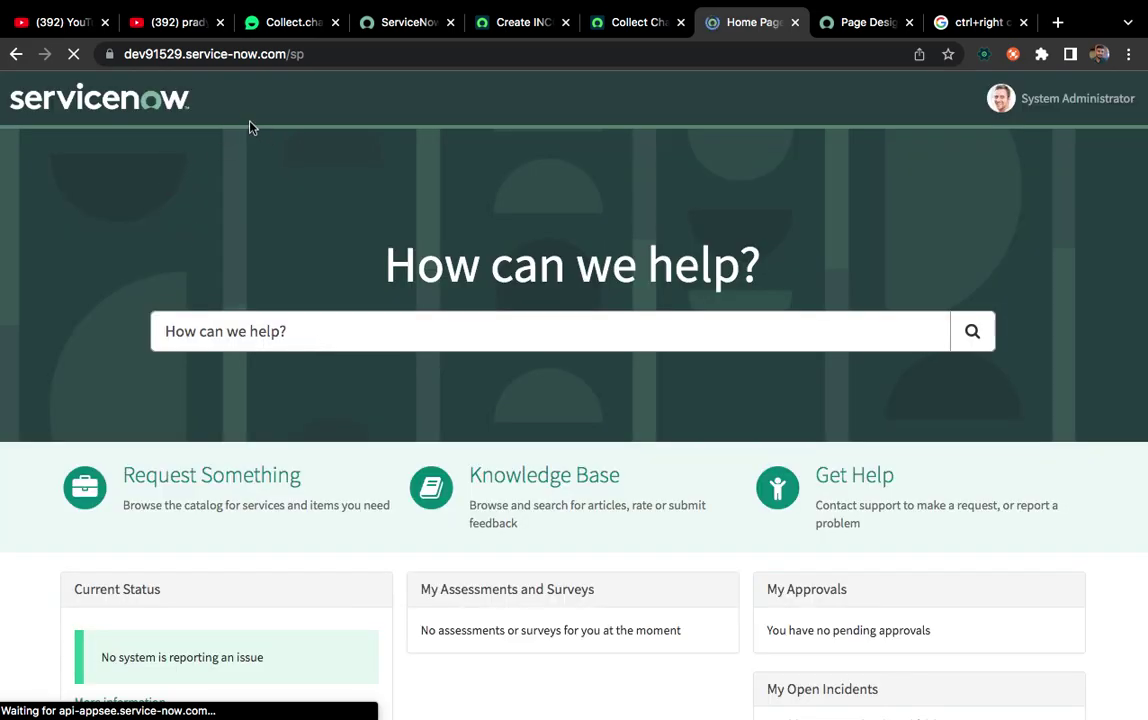
click(83, 107)
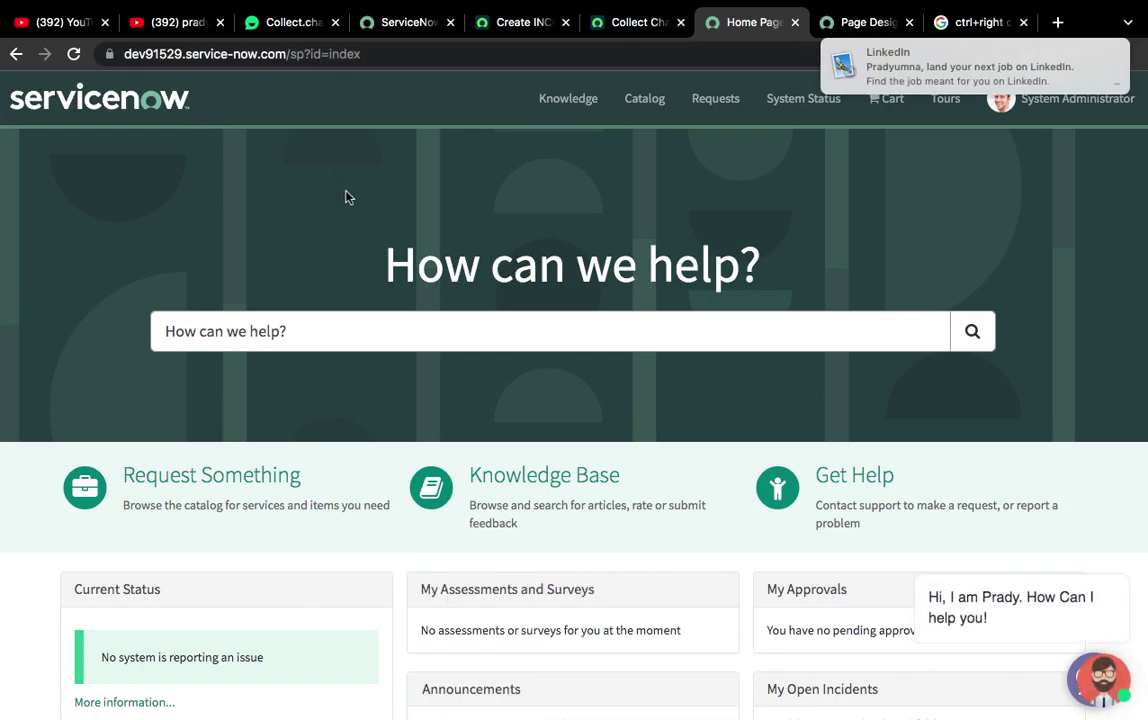
Step: Test the portal chat bot by choosing Raise Issue, then Raise Incident, and reaching its thank-you screen
scroll(346, 197, down, 1)
scroll(346, 197, down, 5)
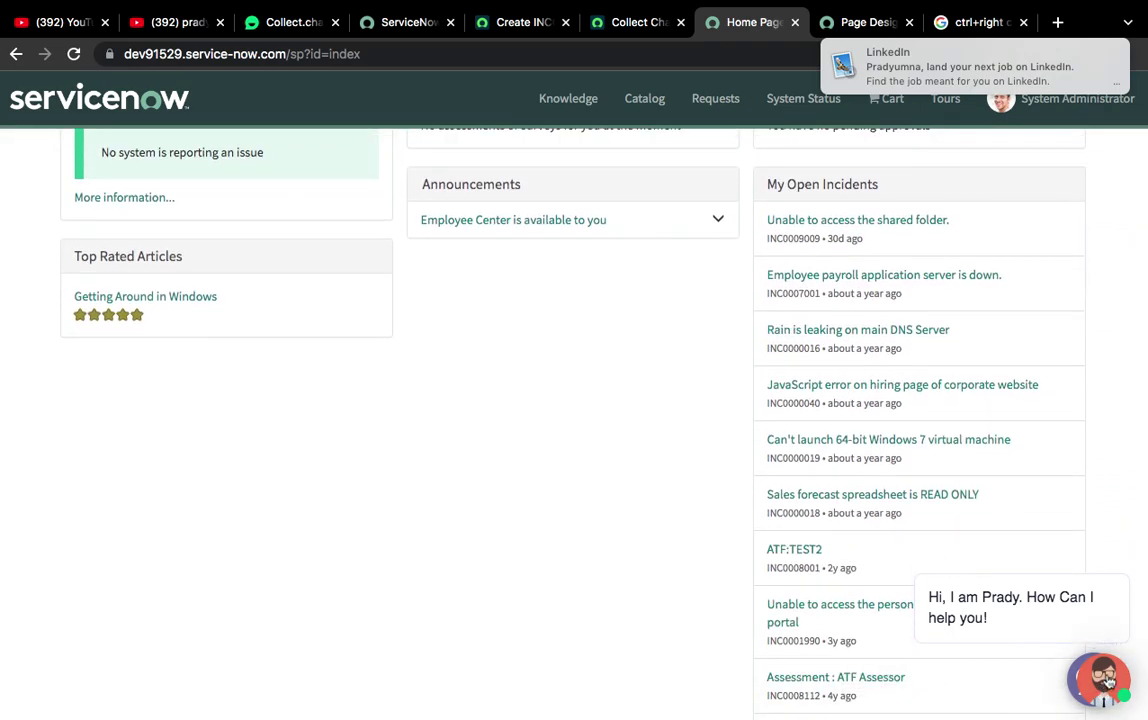
click(1000, 606)
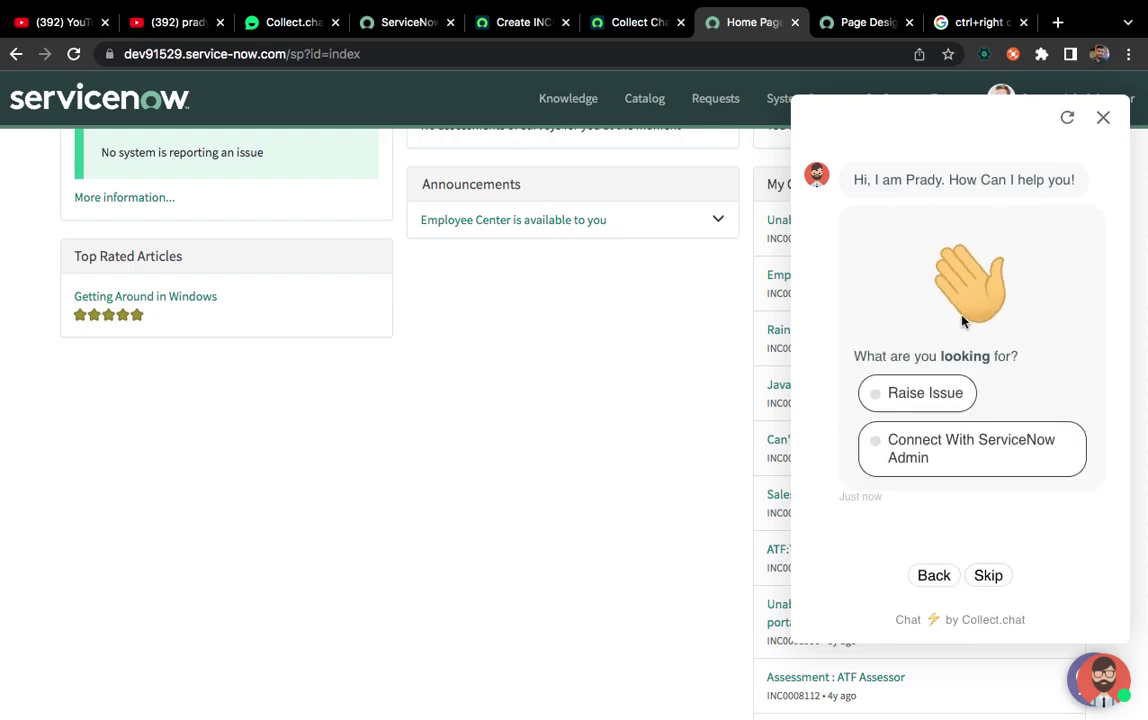
click(906, 397)
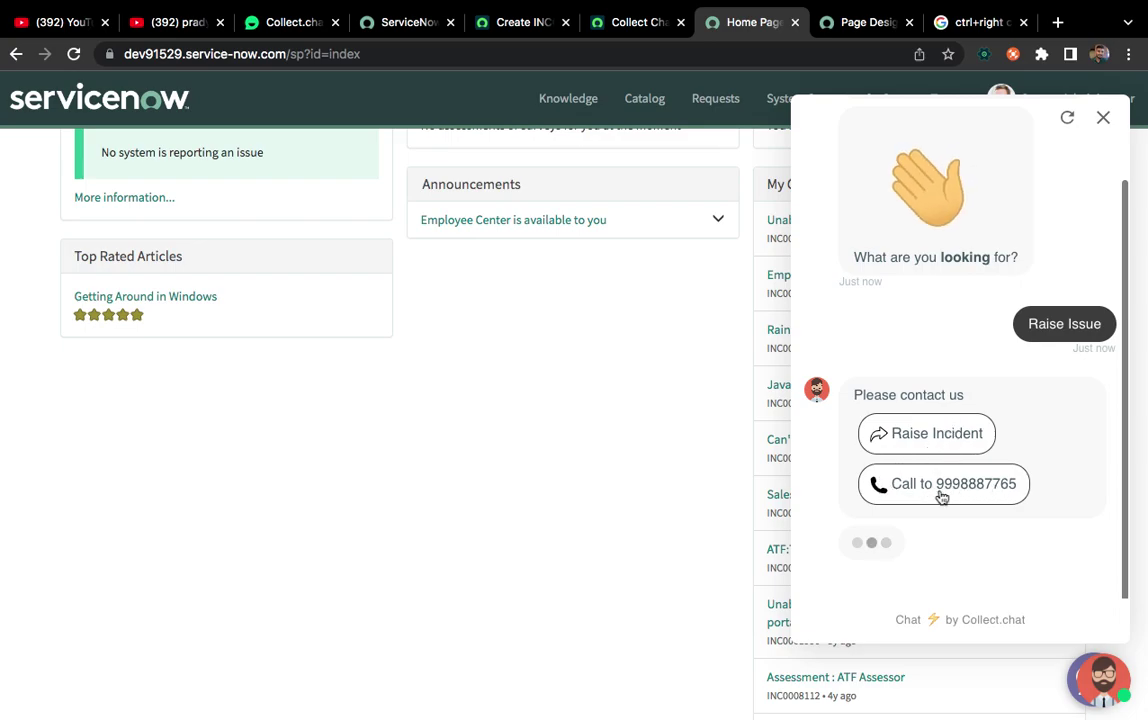
click(921, 435)
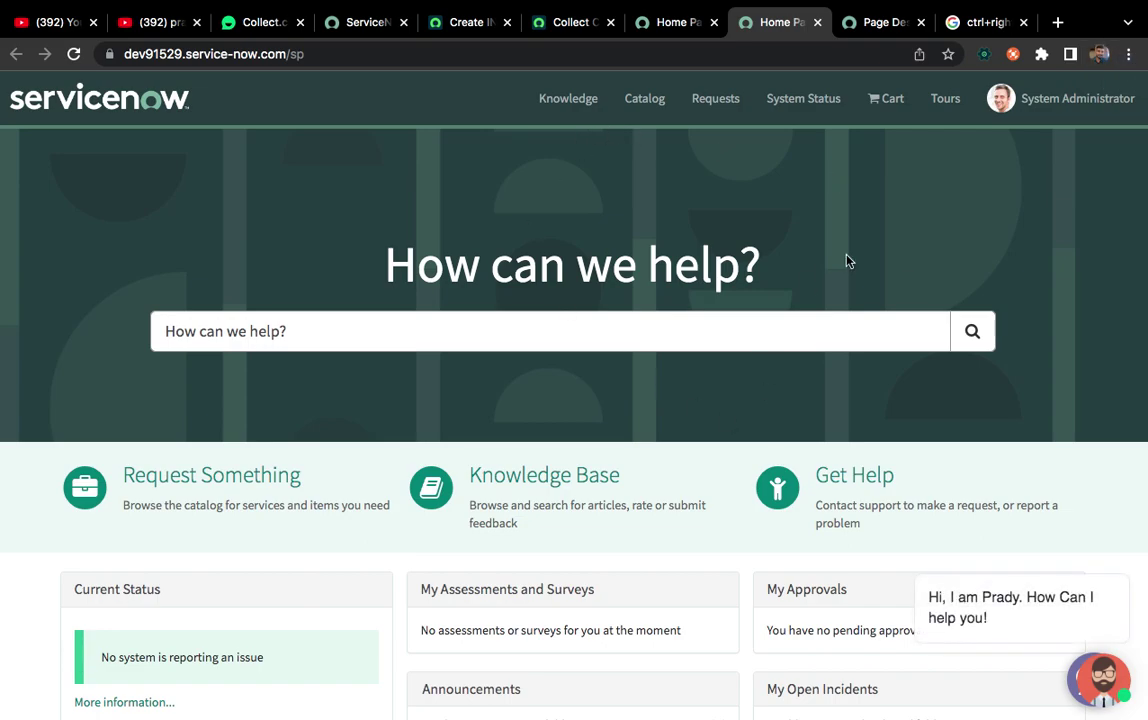
click(252, 20)
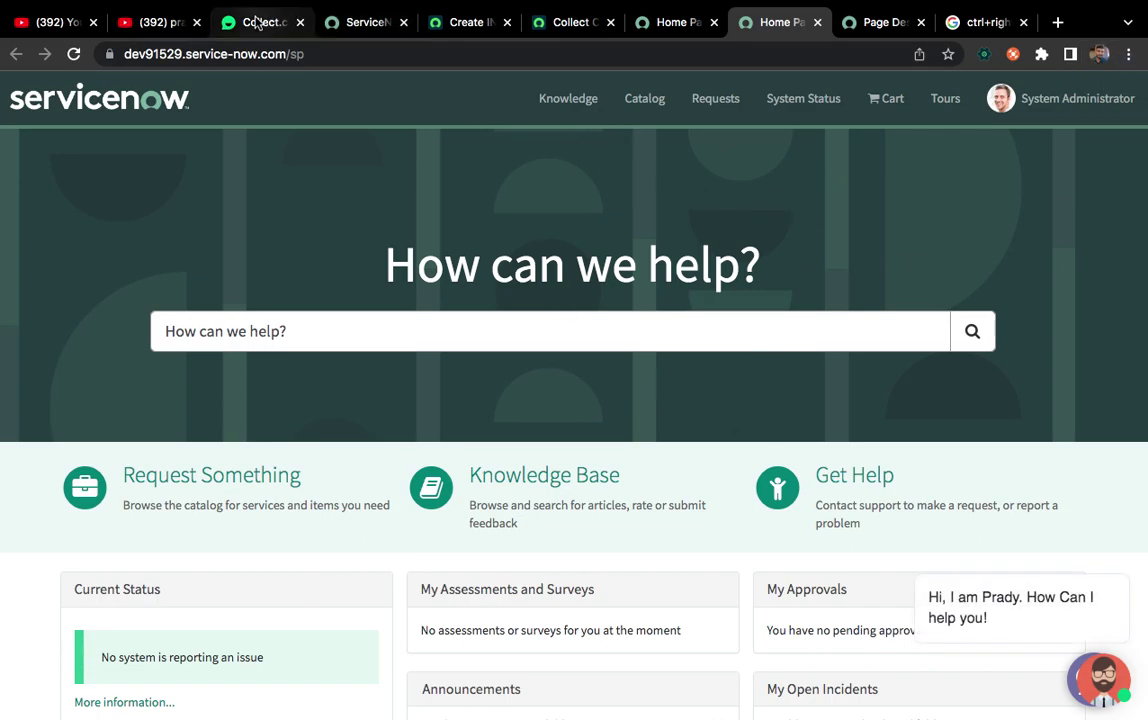
click(682, 24)
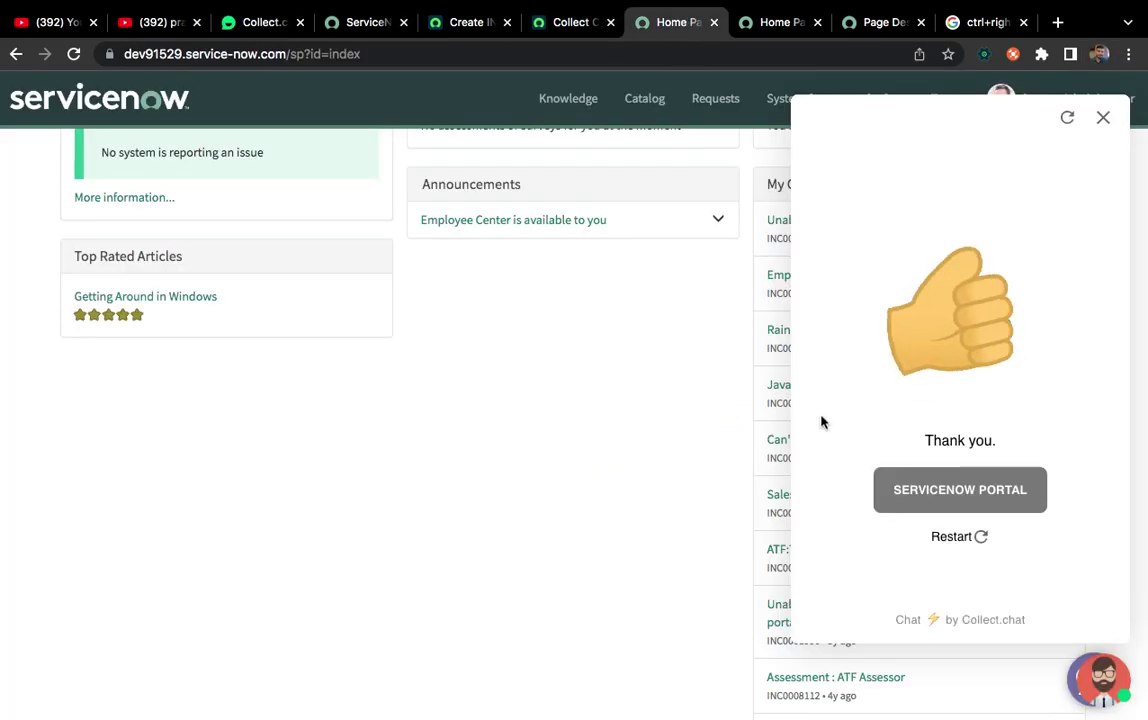
click(350, 23)
Step: Back in Collect.chat, open the bot's Build > Design settings from the sidebar
click(255, 21)
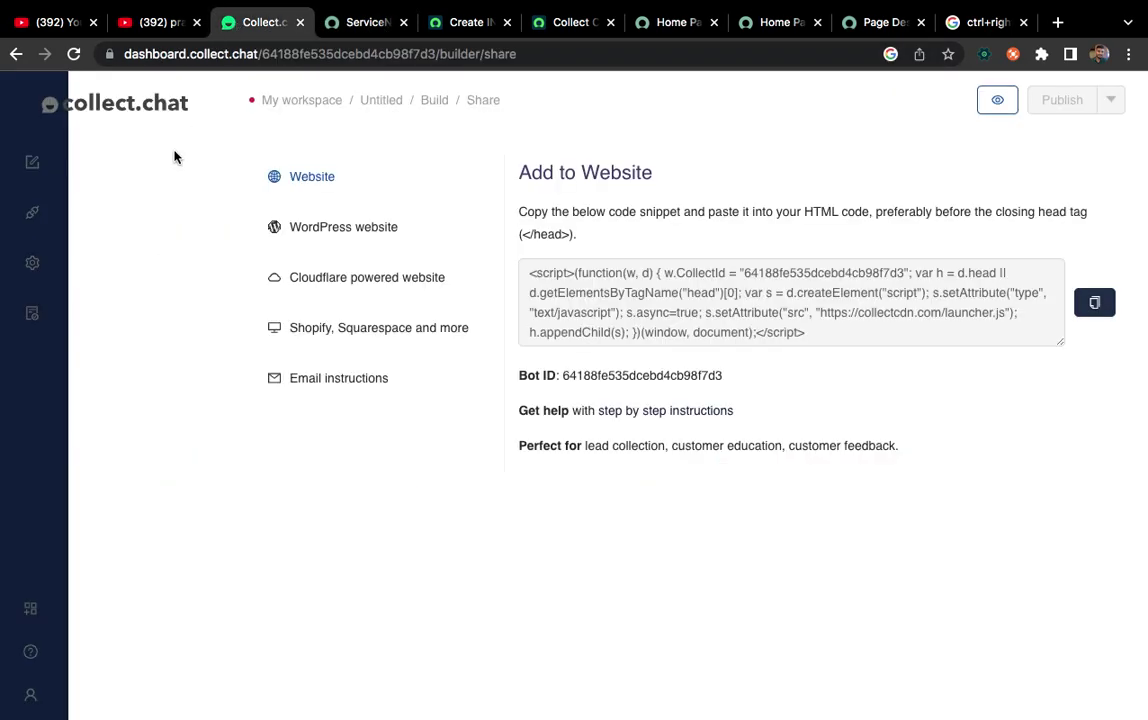
mouse_move(20, 190)
click(95, 210)
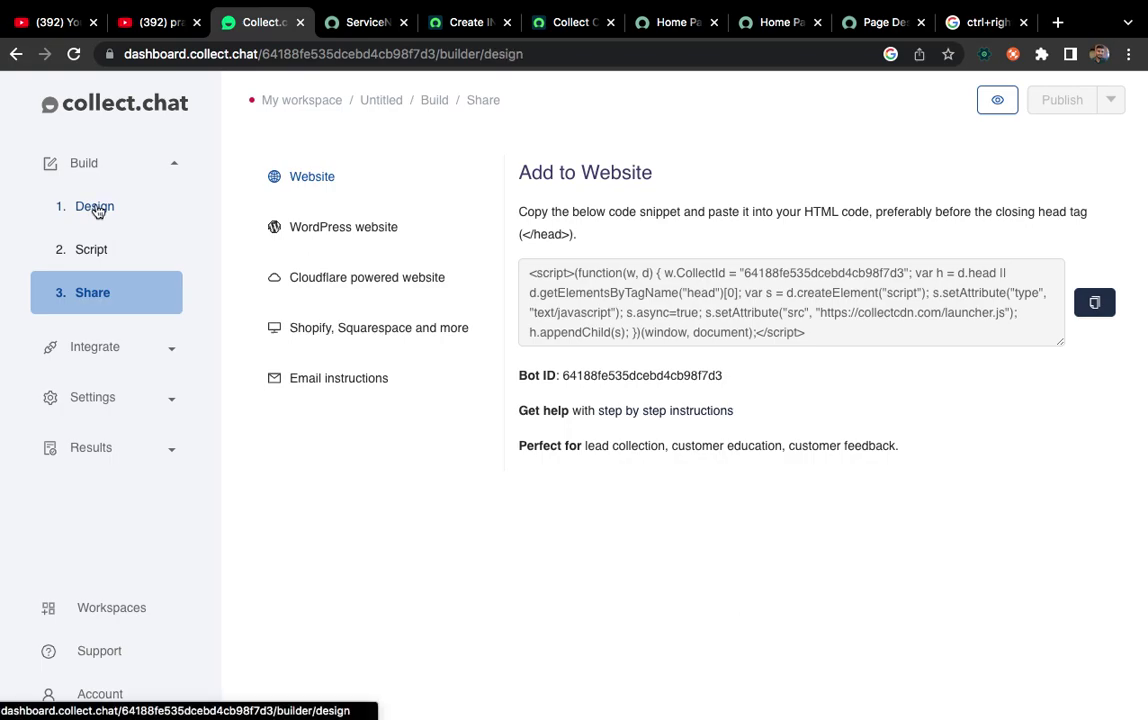